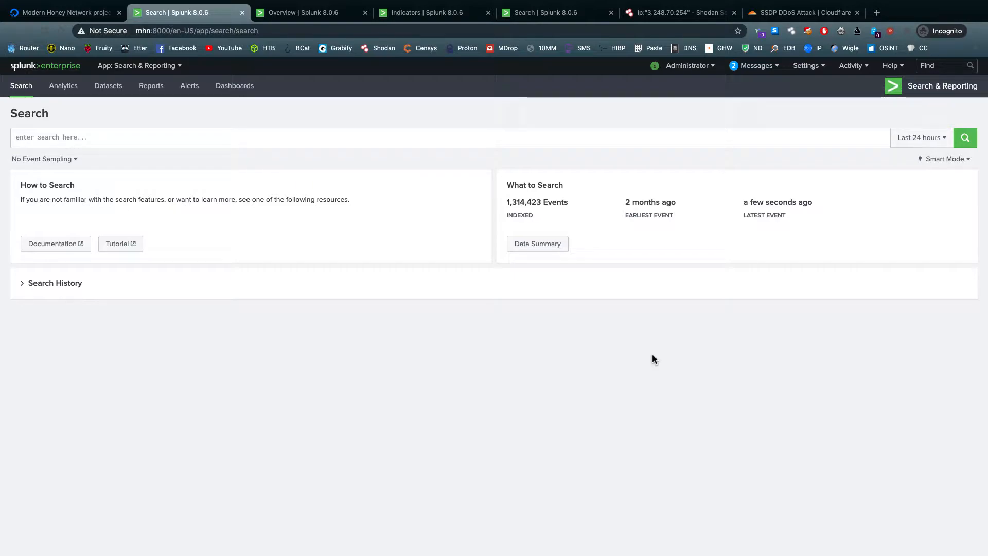
Switch to DigitalOcean and examine the droplets in the Modern Honey Network project
left_click(70, 16)
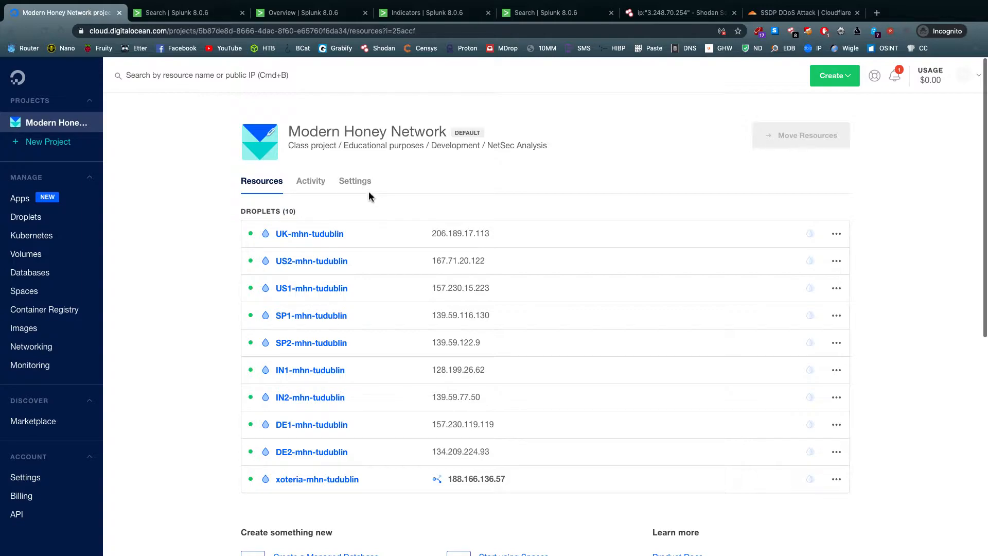
scroll(308, 195, "down", 3)
scroll(308, 288, "up", 3)
Return to Splunk and examine the all-time attack statistics and rankings on the Modern Honey Network Overview dashboard
left_click(185, 13)
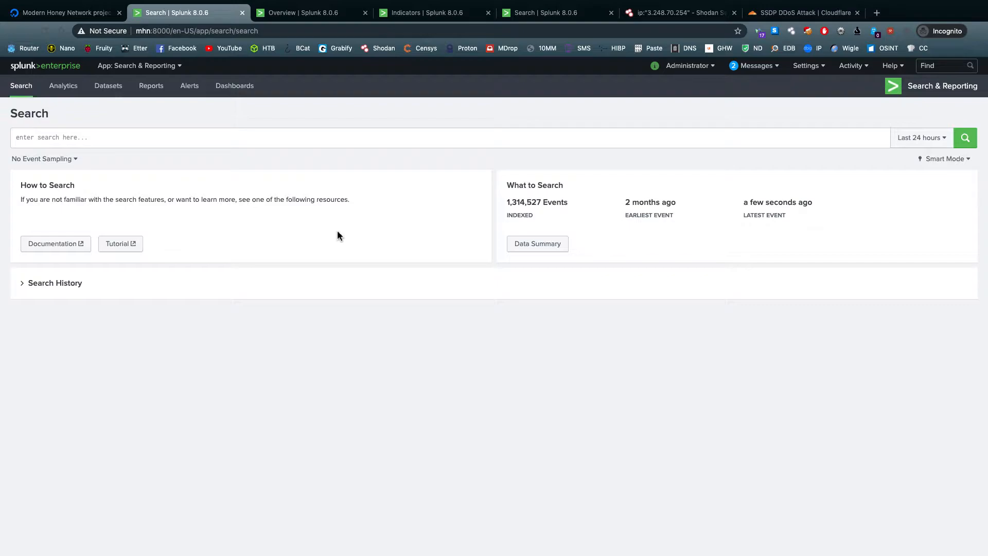
left_click(314, 18)
scroll(353, 269, "up", 15)
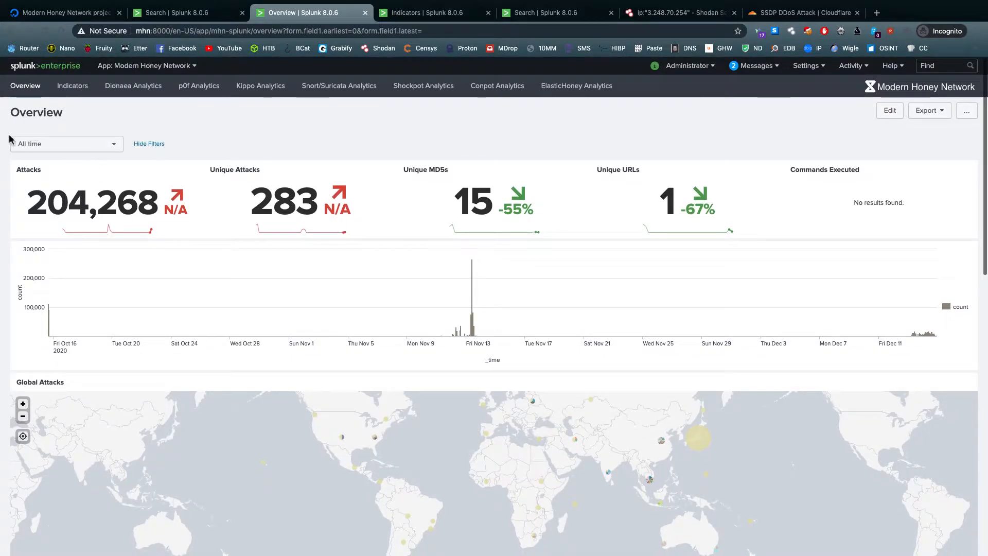
scroll(294, 220, "down", 5)
scroll(357, 236, "down", 8)
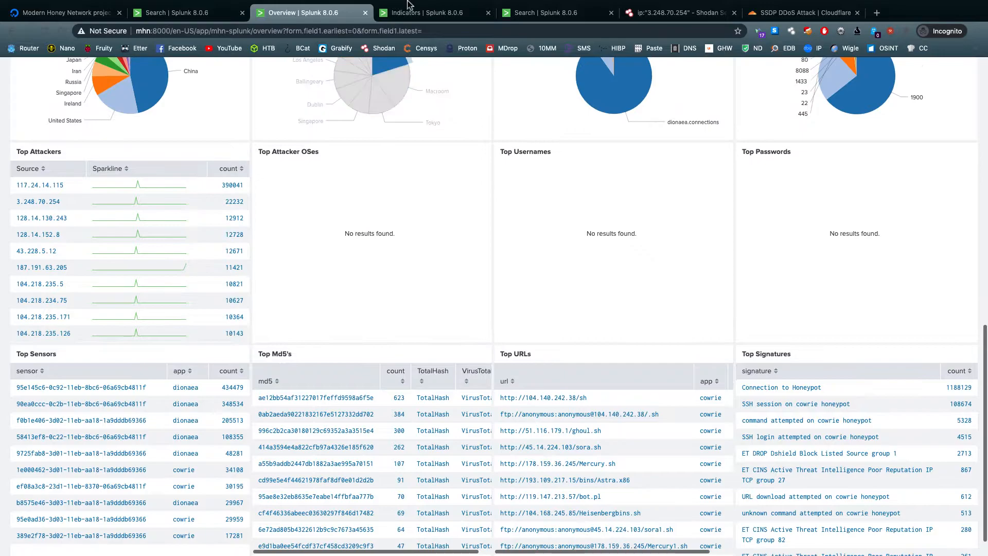
Examine the captured MD5 hashes and their counts on the Indicators dashboard
left_click(423, 13)
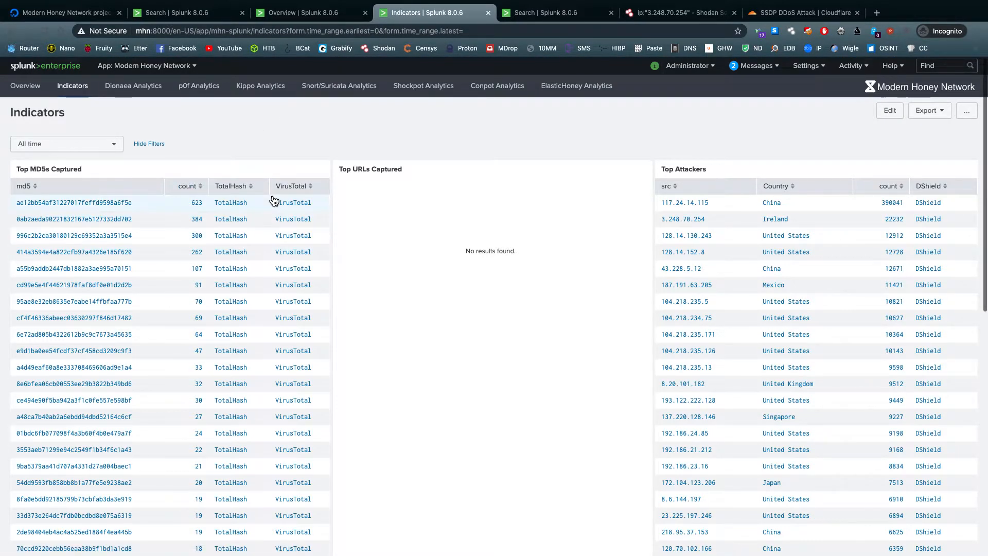
scroll(264, 223, "down", 9)
scroll(264, 223, "up", 4)
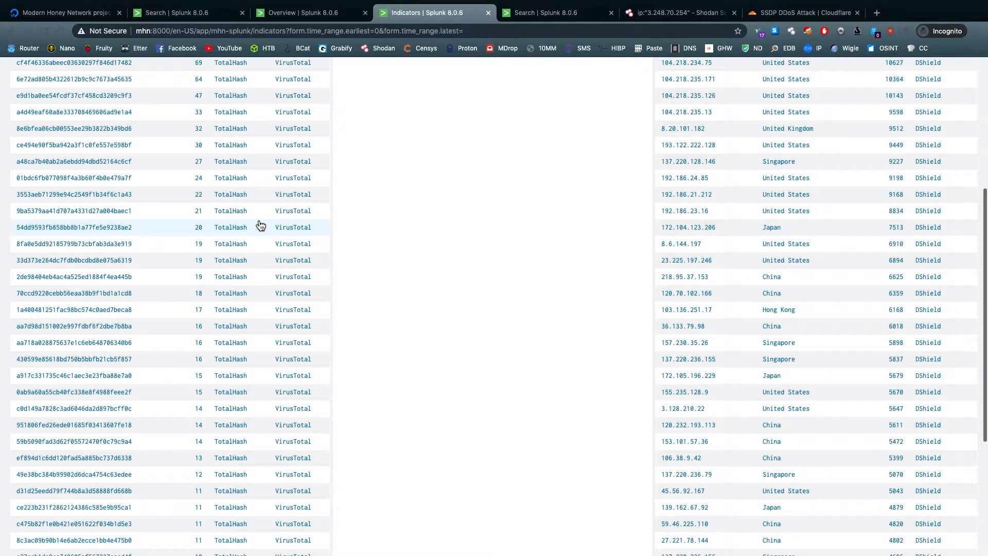
scroll(259, 225, "up", 4)
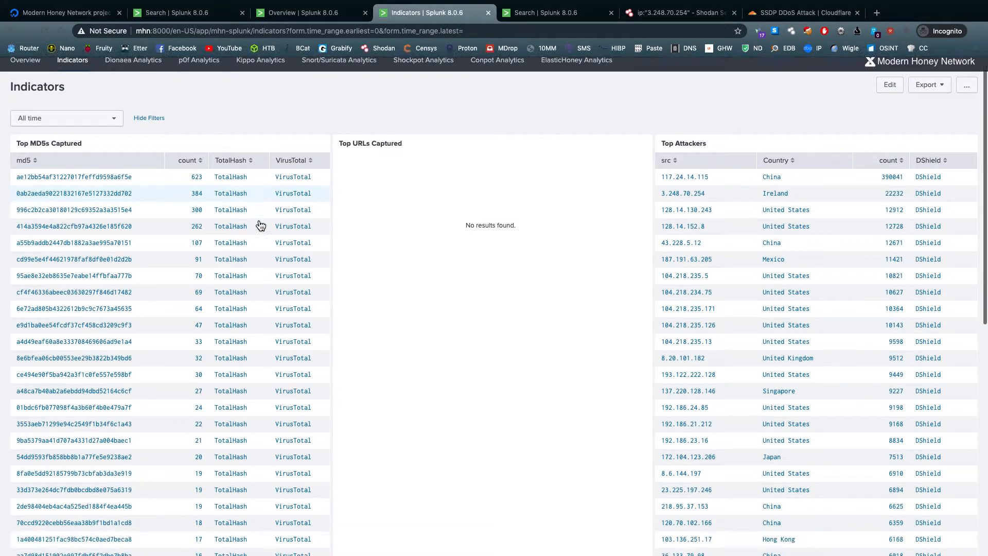
scroll(258, 229, "down", 3)
scroll(254, 288, "down", 4)
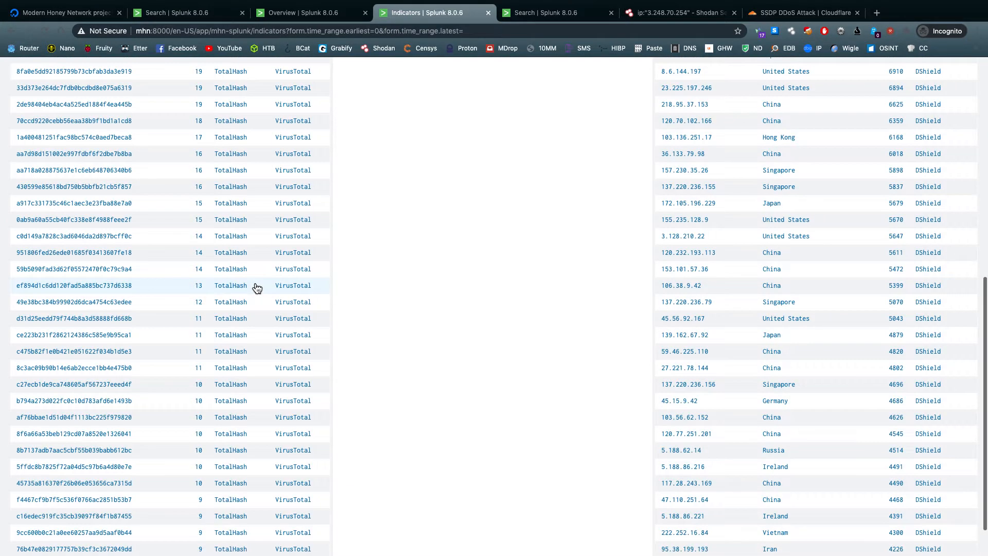
scroll(253, 288, "up", 8)
Open VirusTotal lookups for several captured MD5 hashes, including ae12bb54af31227017feffd9598a6f5e and 9ba5379aa41d707a4331d27a004baec1
left_click(282, 210)
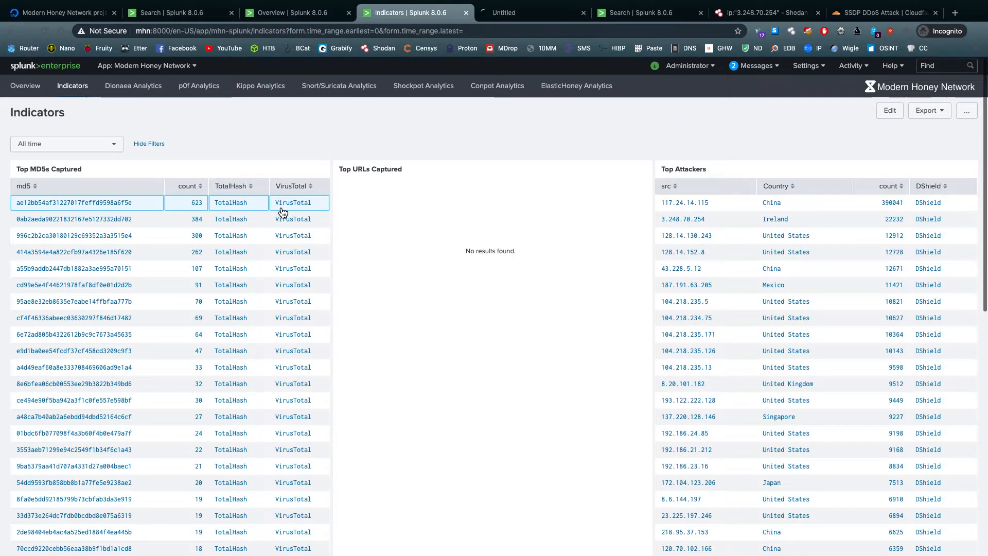
scroll(294, 257, "down", 3)
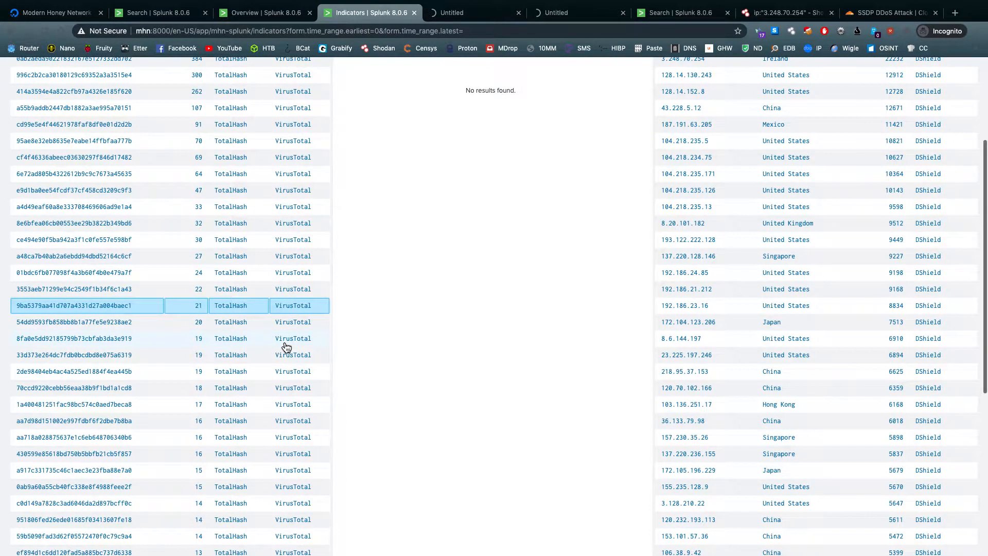
scroll(286, 343, "down", 3)
left_click(301, 263)
scroll(300, 299, "down", 4)
left_click(392, 13)
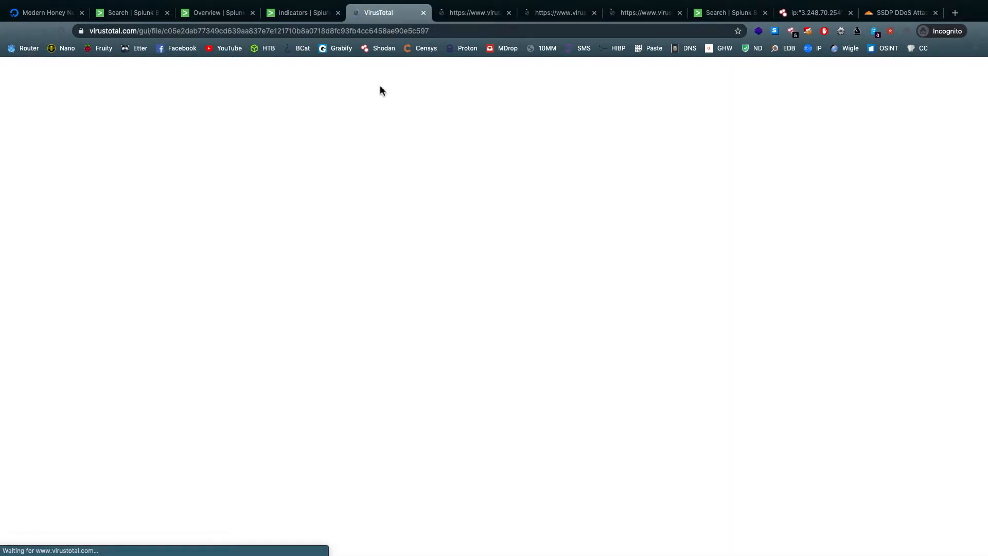
left_click(304, 12)
scroll(254, 258, "up", 8)
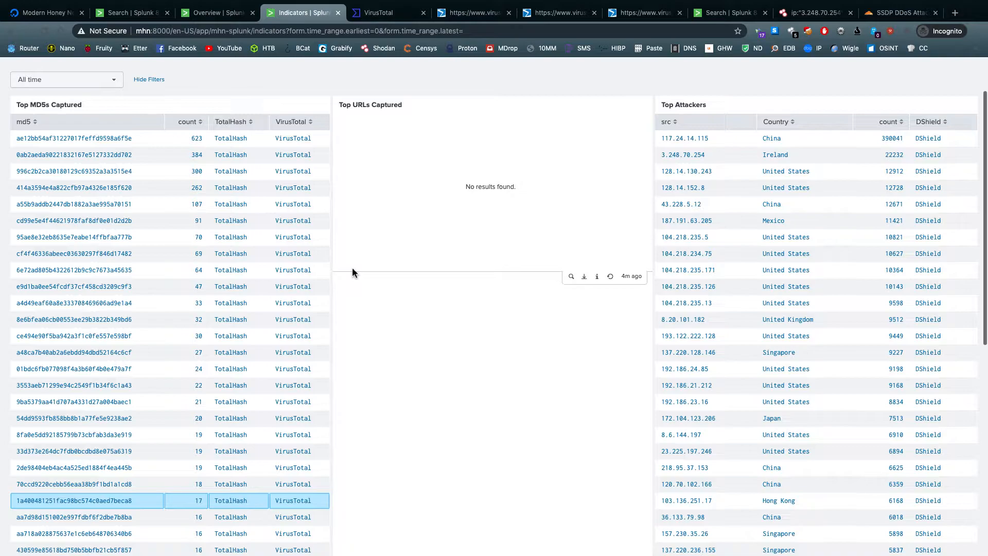
scroll(353, 271, "up", 1)
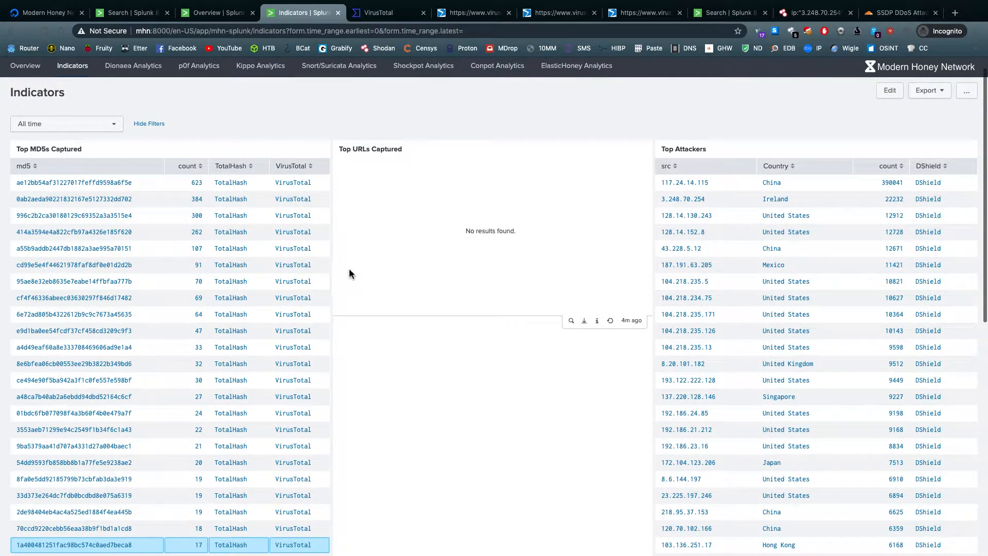
Review the antivirus detections in the VirusTotal report for hash ae12bb54af31227017feffd9598a6f5e and close the report
key("ctrl+Tab")
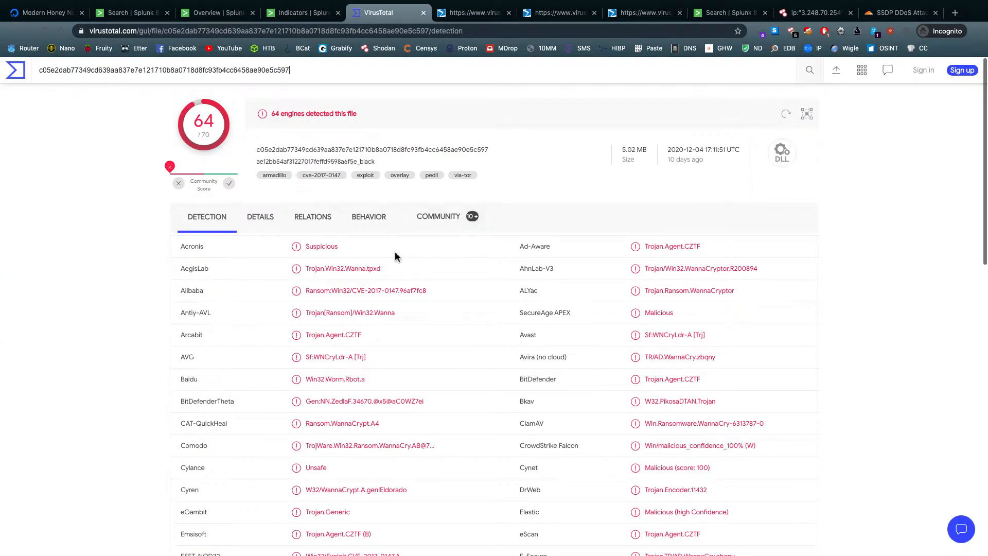
scroll(384, 260, "down", 2)
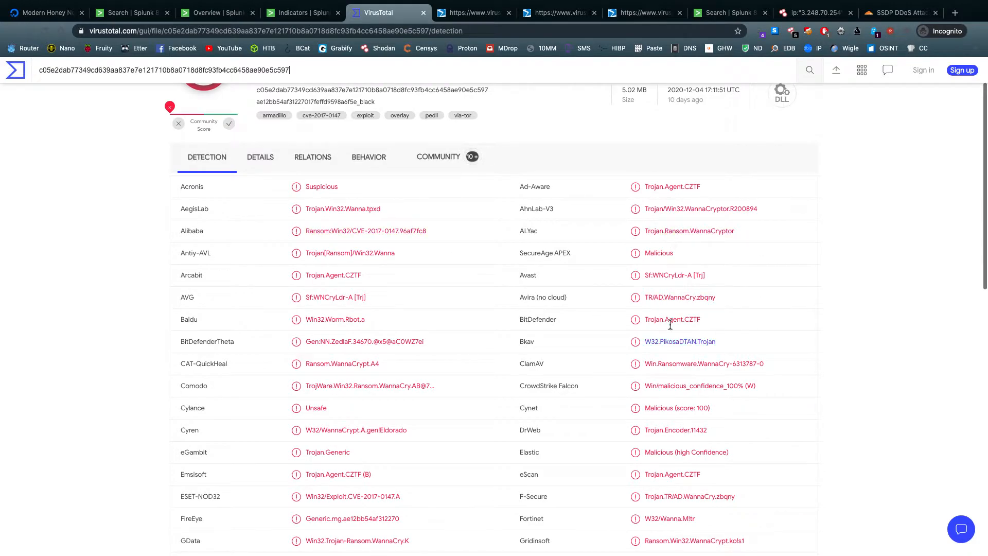
scroll(670, 325, "down", 3)
scroll(650, 236, "up", 5)
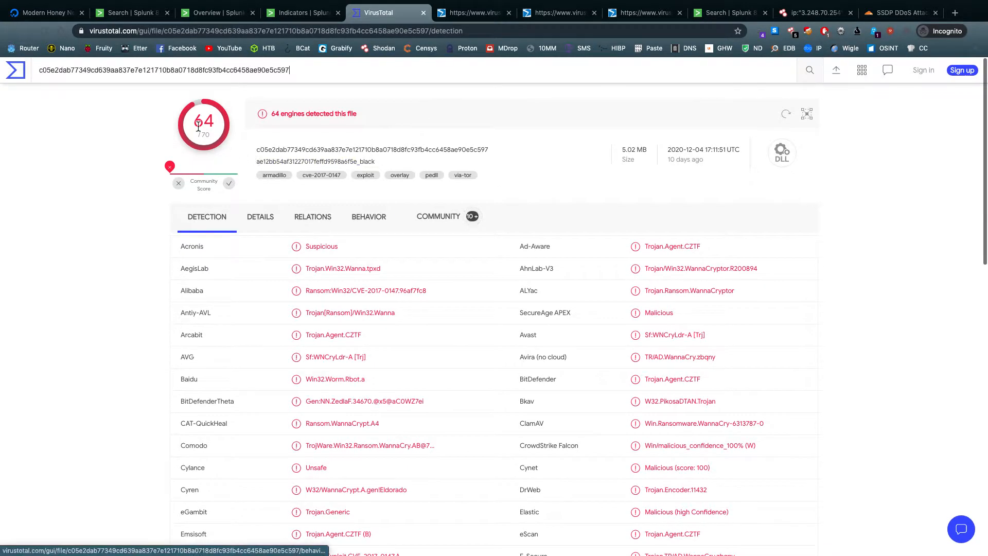
scroll(243, 154, "down", 8)
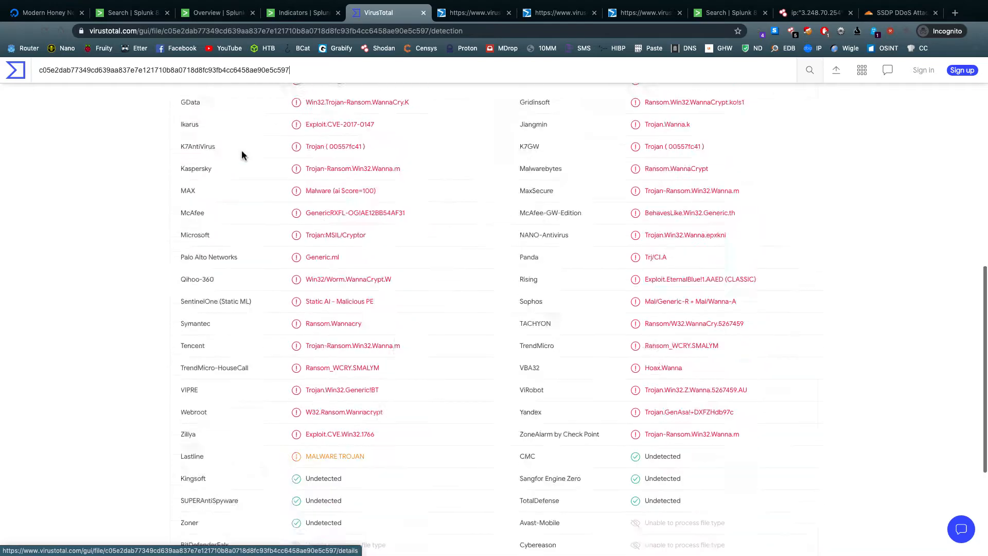
scroll(240, 153, "down", 4)
scroll(239, 151, "up", 12)
key("ctrl+w")
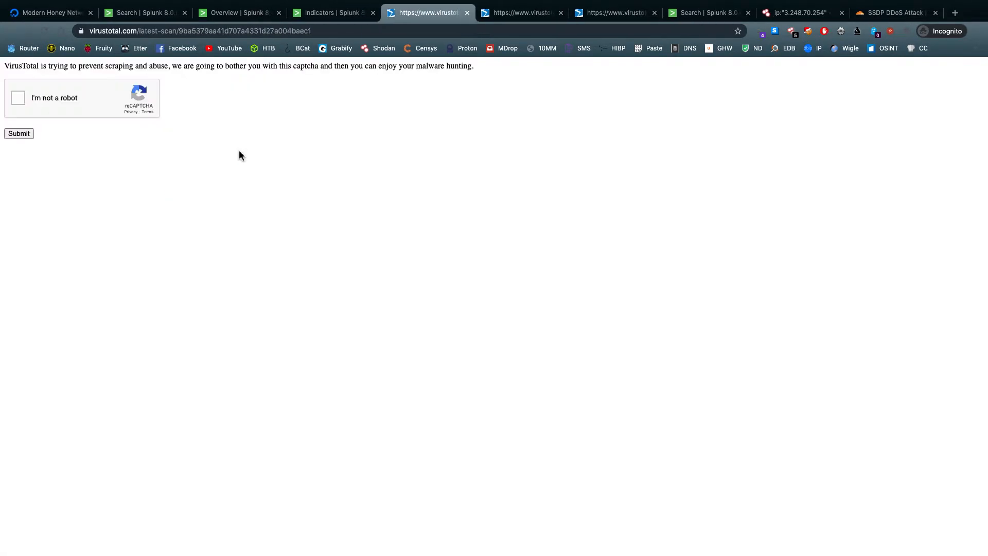
Solve the reCAPTCHA image challenges for bicycles and a fire hydrant and submit them to load the VirusTotal report
left_click(18, 99)
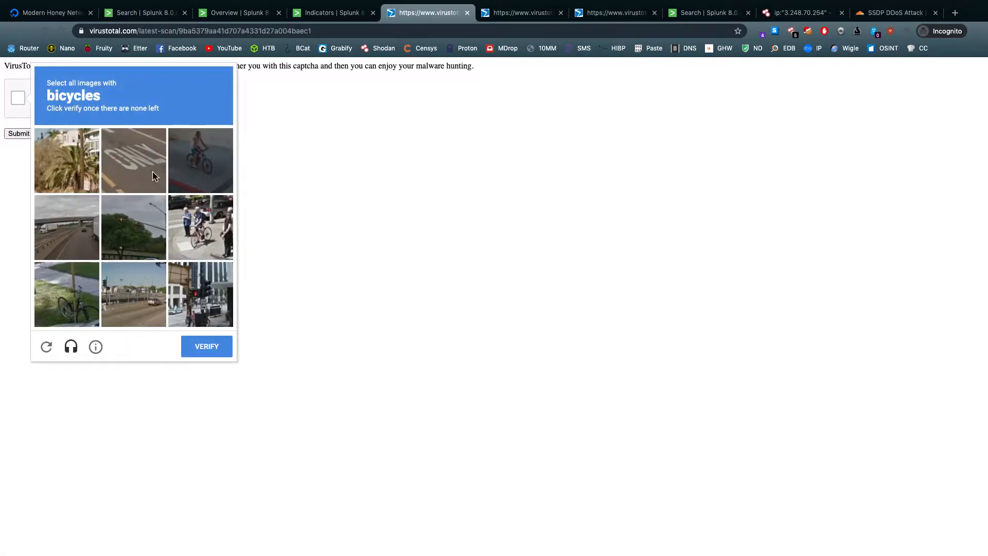
left_click(191, 226)
left_click(200, 158)
left_click(65, 300)
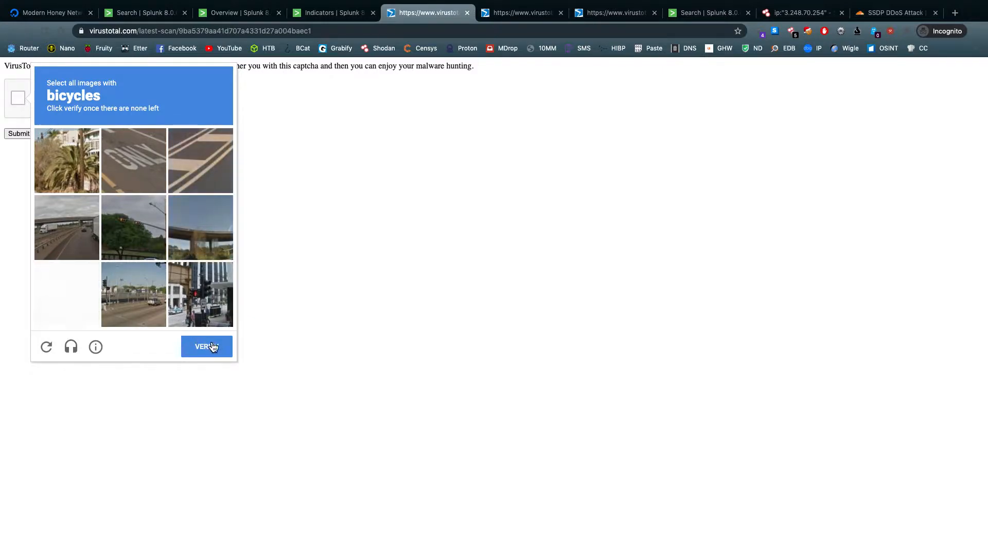
left_click(77, 301)
left_click(201, 349)
left_click(81, 222)
left_click(134, 160)
left_click(200, 160)
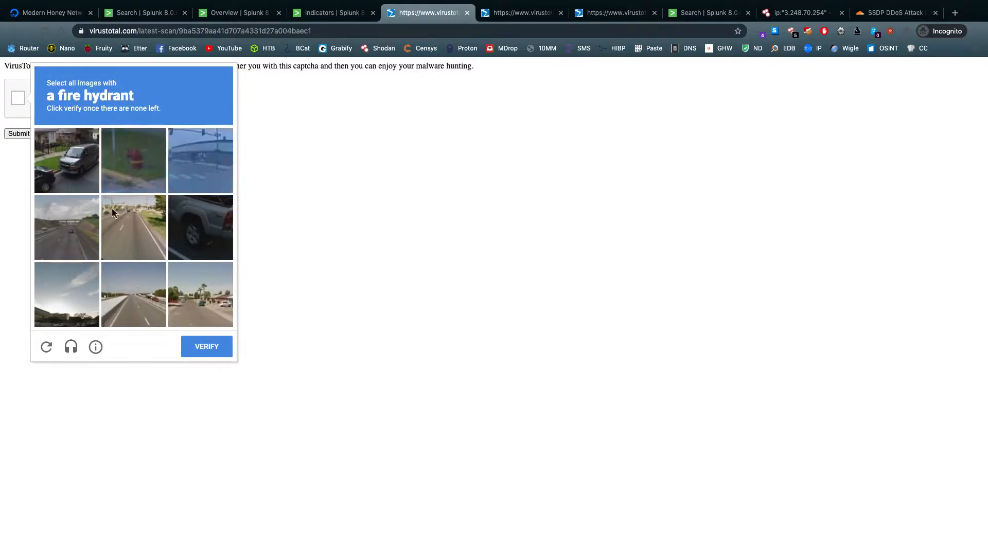
left_click(133, 160)
left_click(206, 354)
left_click(23, 135)
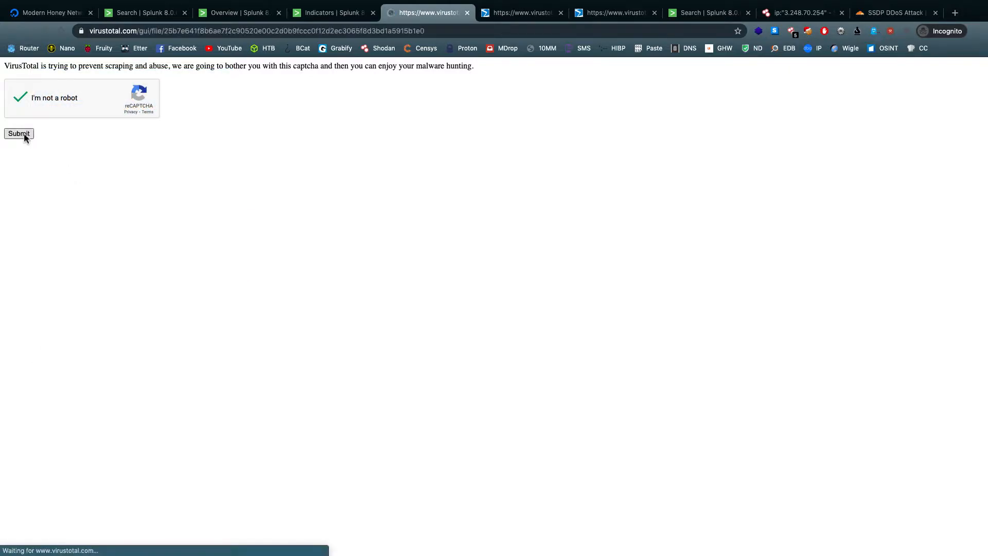
Check the captured MD5 list again and review the VirusTotal detections for hash 9ba5379aa41d707a4331d27a004baec1
left_click(515, 14)
left_click(427, 14)
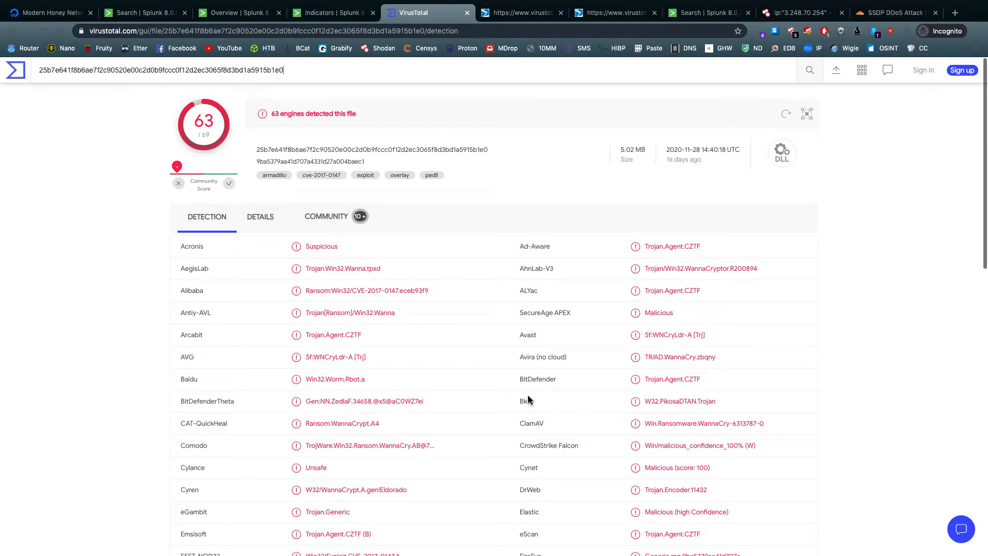
left_click(332, 12)
scroll(224, 199, "down", 2)
scroll(224, 199, "down", 7)
scroll(216, 331, "up", 10)
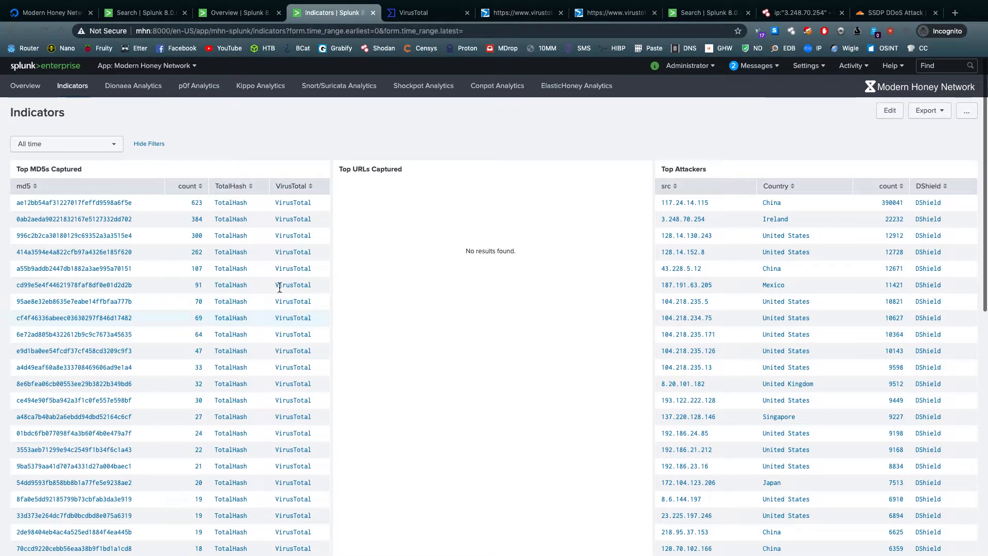
left_click(411, 12)
scroll(502, 334, "down", 2)
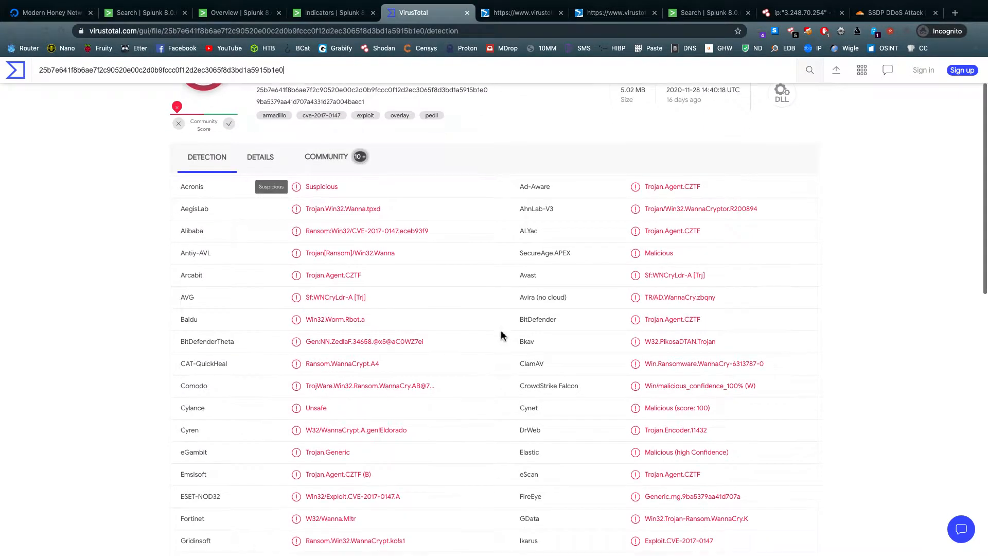
scroll(501, 335, "down", 10)
scroll(501, 335, "up", 12)
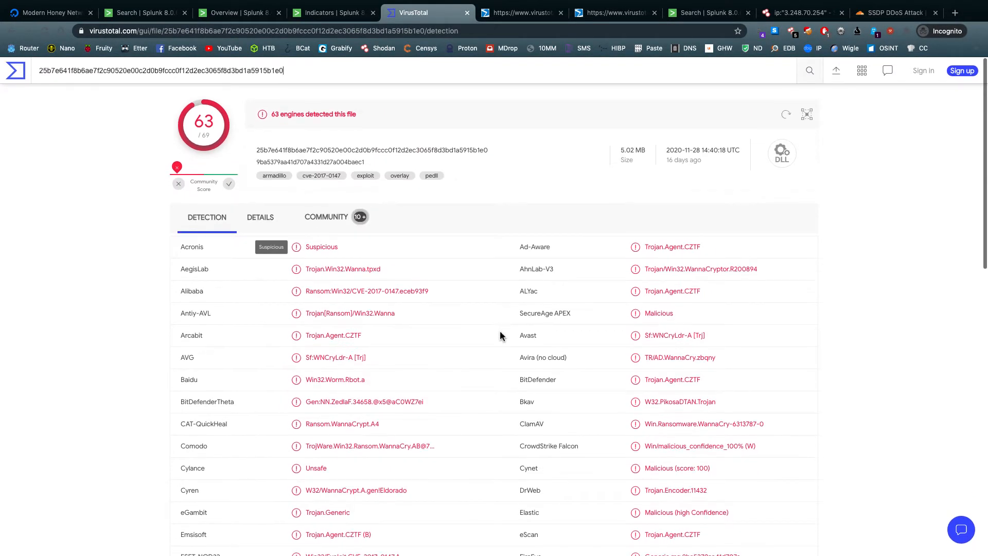
Close the remaining VirusTotal pages and the empty Splunk search page
key("ctrl+w")
key("ctrl+w")
key("ctrl+w")
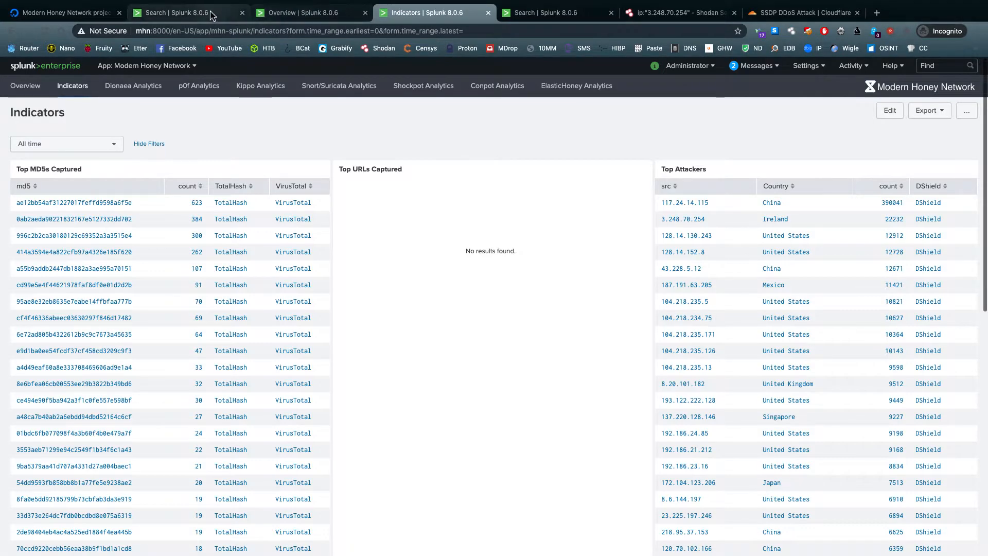
left_click(211, 12)
key("ctrl+w")
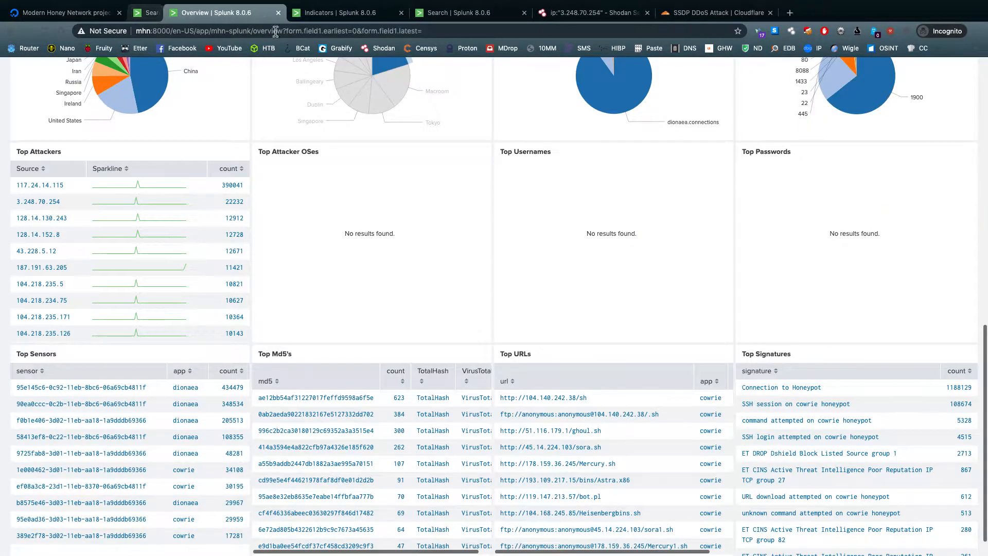
Inspect the Top Honeypots by type and Top Ports charts on the Overview dashboard, including the shares of ports 445 and 1900
scroll(594, 247, "up", 5)
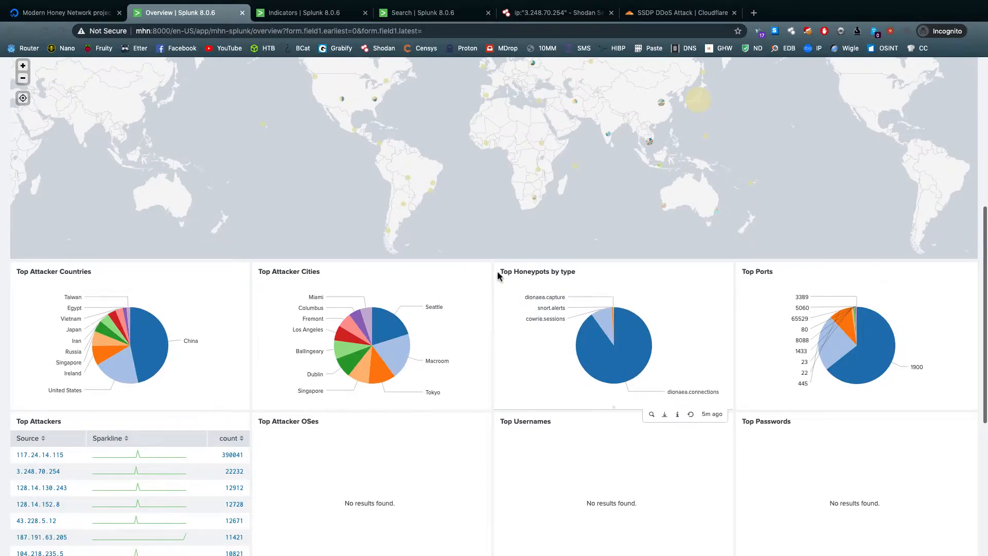
mouse_move(548, 323)
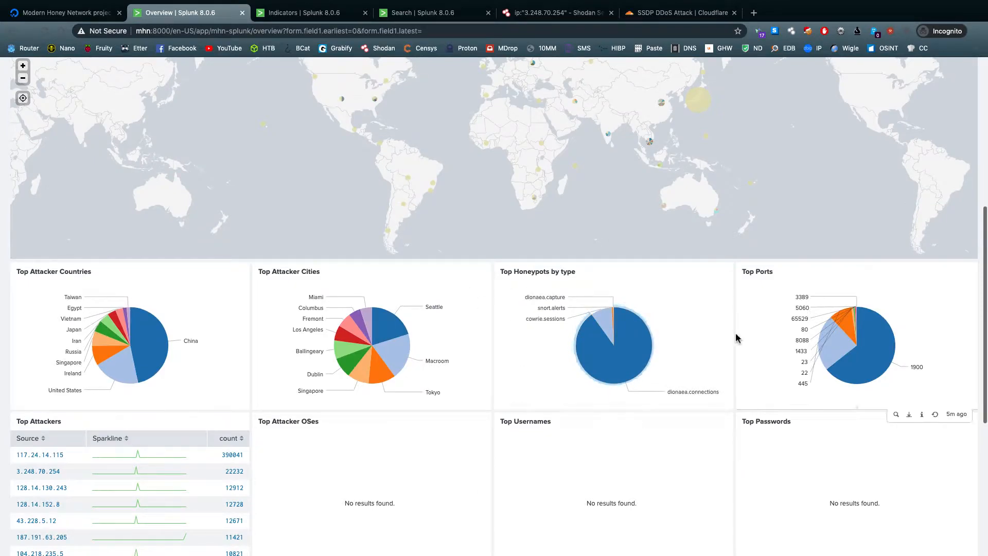
mouse_move(895, 376)
mouse_move(833, 360)
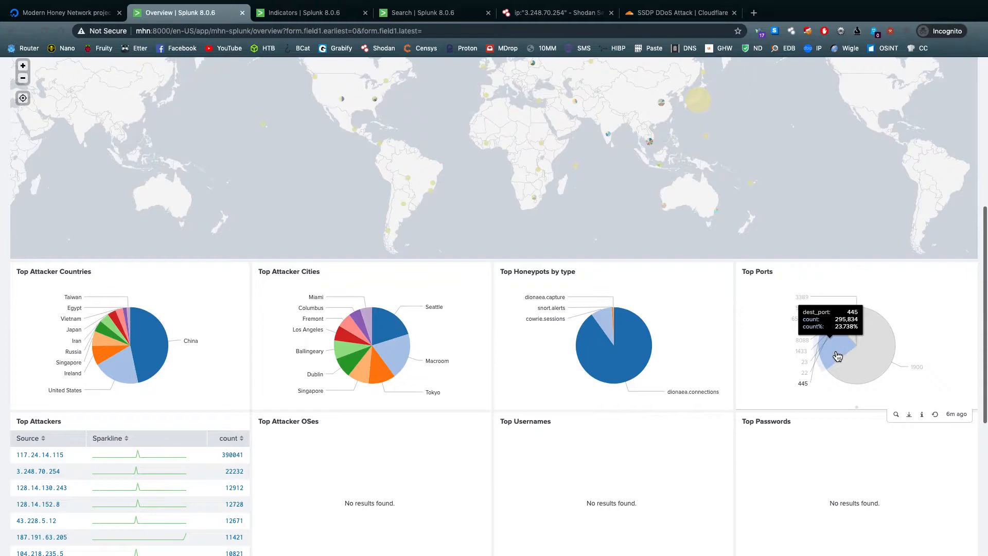
mouse_move(826, 359)
scroll(739, 366, "up", 3)
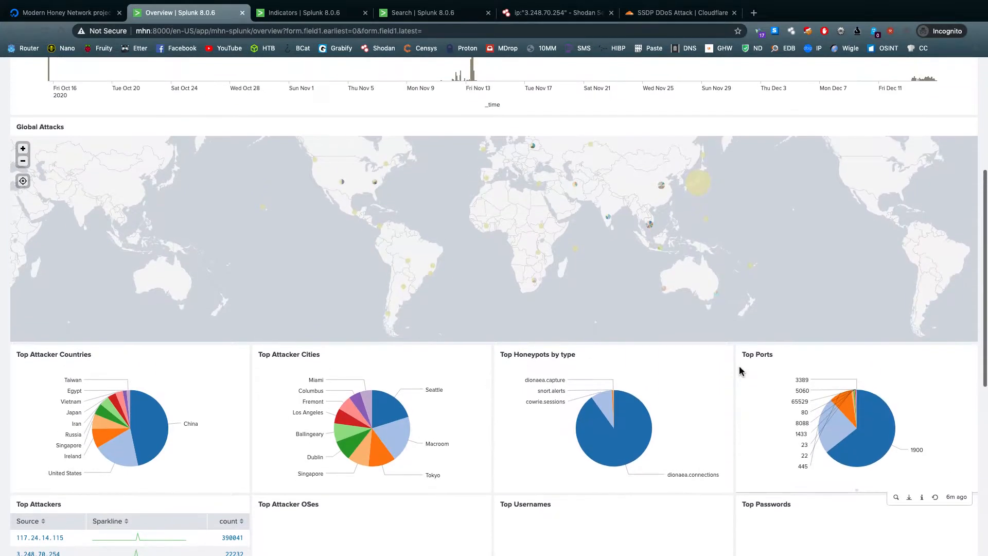
scroll(740, 365, "down", 2)
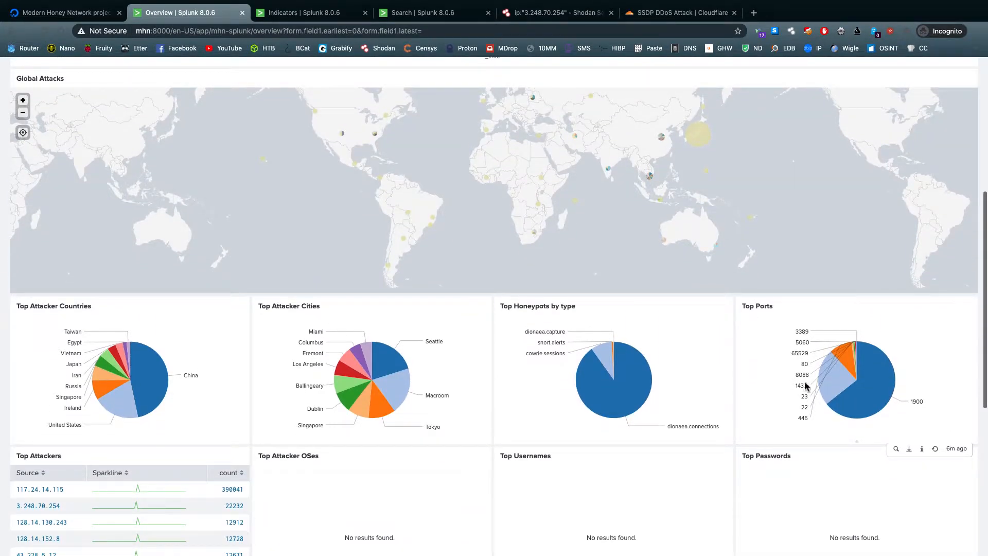
mouse_move(869, 400)
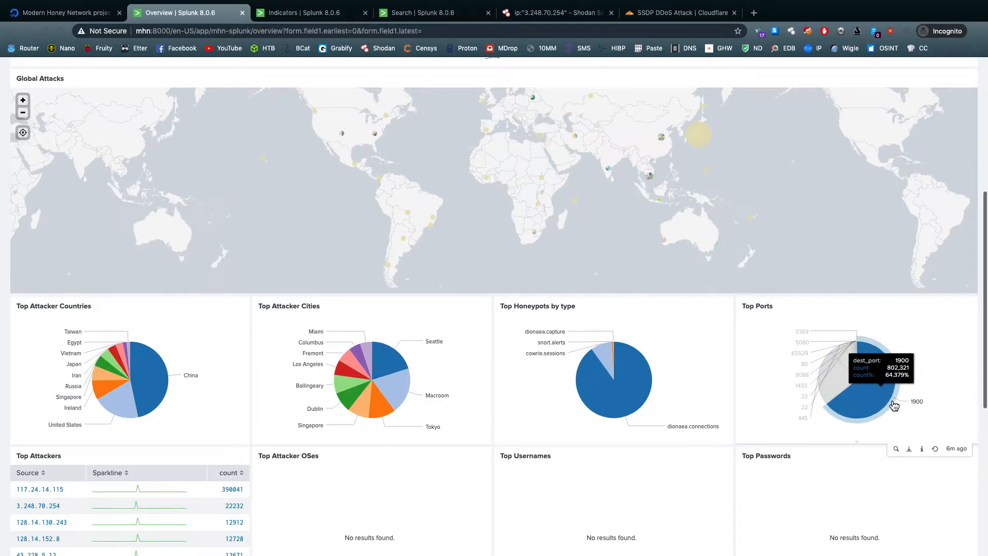
scroll(890, 406, "down", 3)
From the Indicators dashboard, open the events of top attackers 117.24.14.115 and 3.248.70.254, check the destination port, and close the first attacker's search
left_click(313, 18)
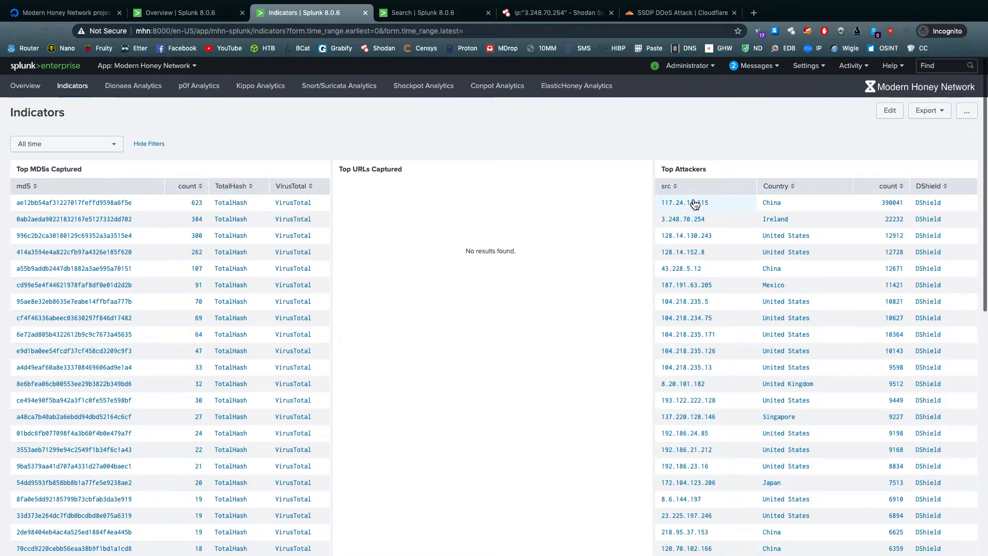
left_click(708, 218, "ctrl")
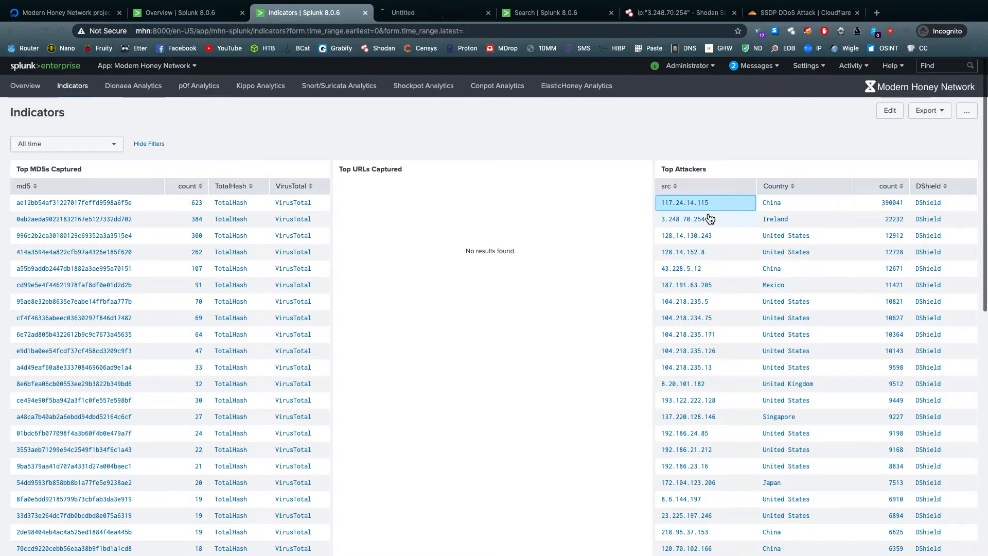
left_click(684, 203)
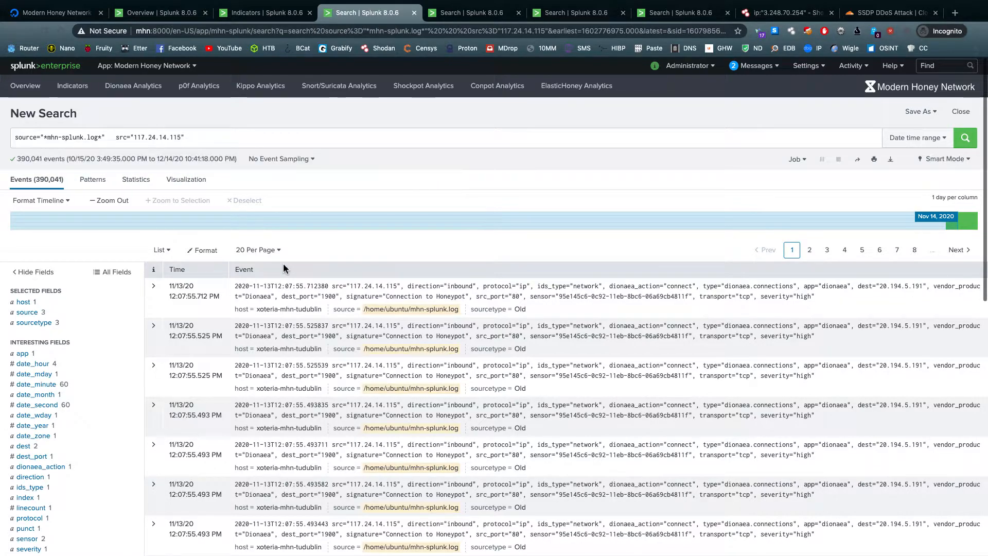
left_click(328, 297)
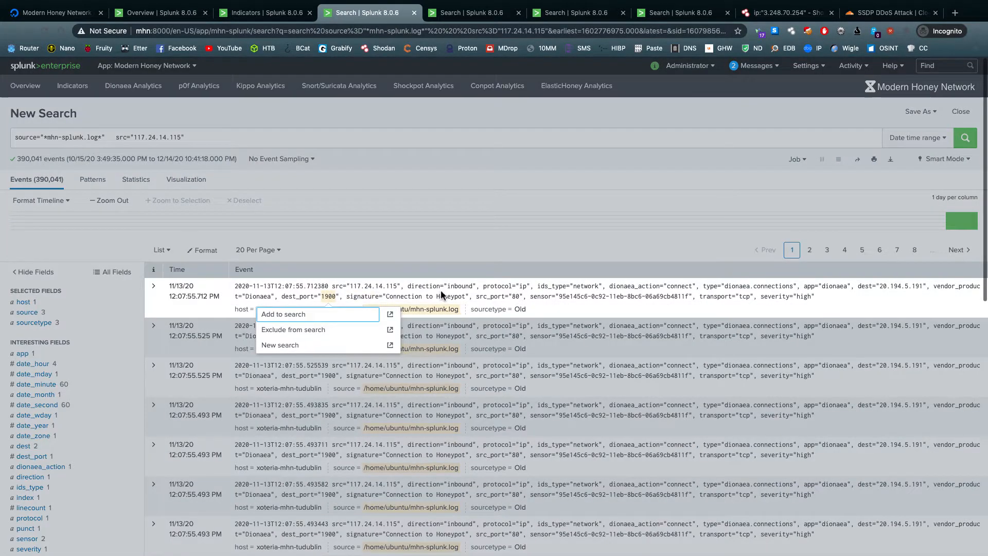
left_click(415, 13)
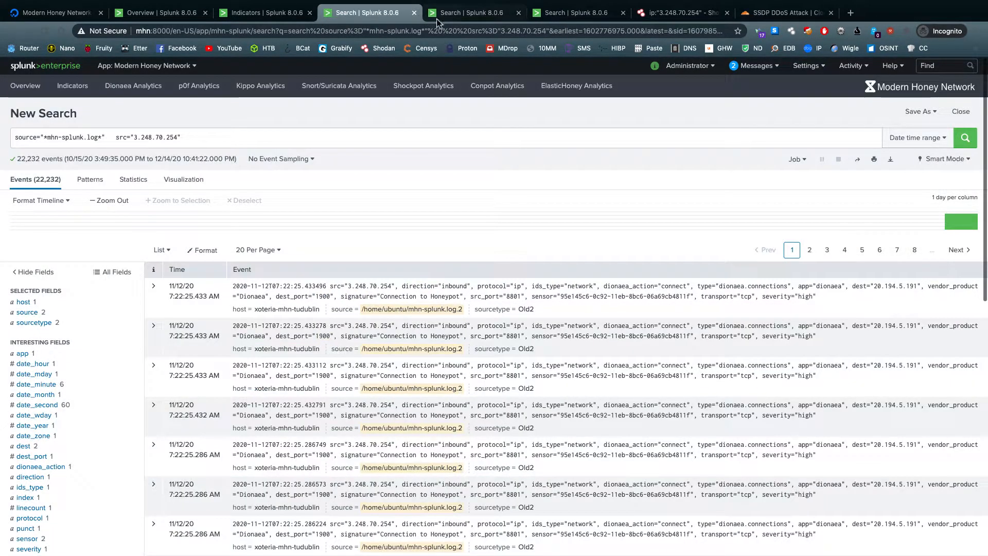
Read how an SSDP attack works in Cloudflare's SSDP DDoS Attack article and close the article
left_click(782, 13)
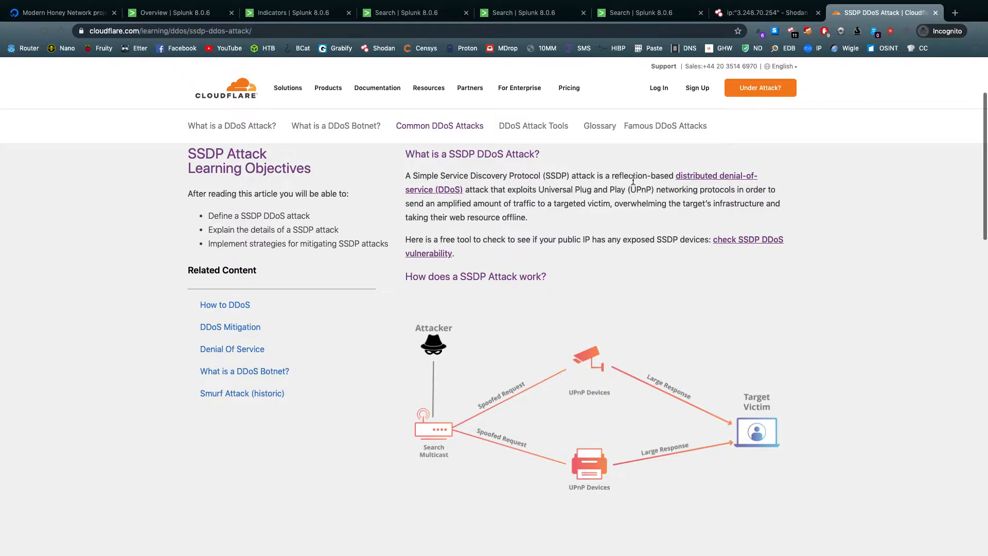
scroll(530, 366, "down", 1)
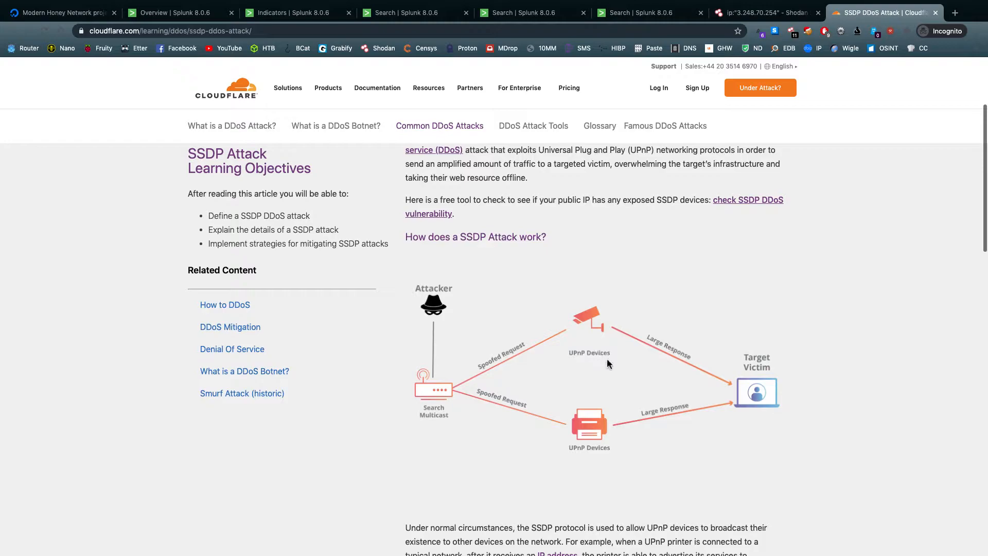
left_click(934, 13)
Replace the Shodan query with port:"1900" and search for hosts exposing that port
triple_click(165, 79)
key("super+c")
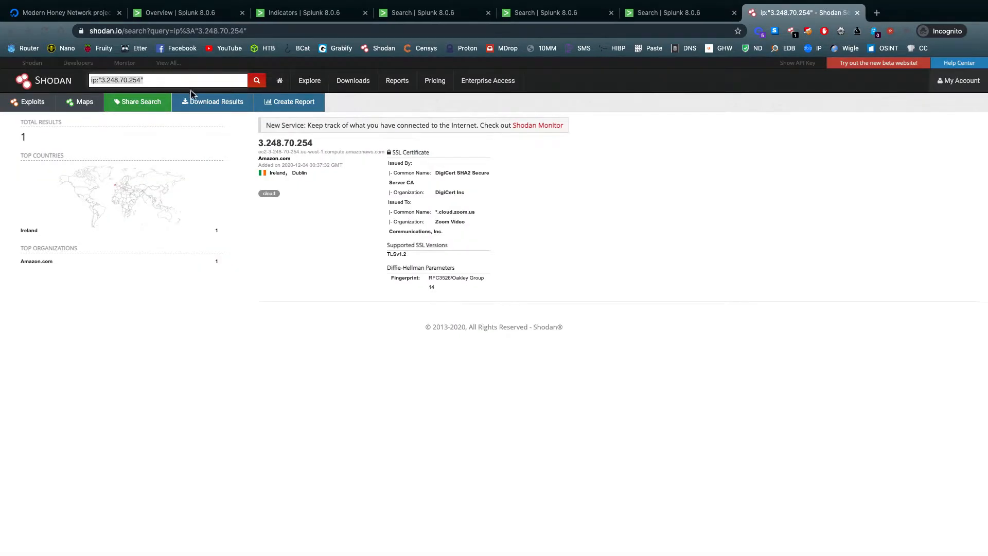
key("BackSpace")
type("port:\"1900\"")
key("Return")
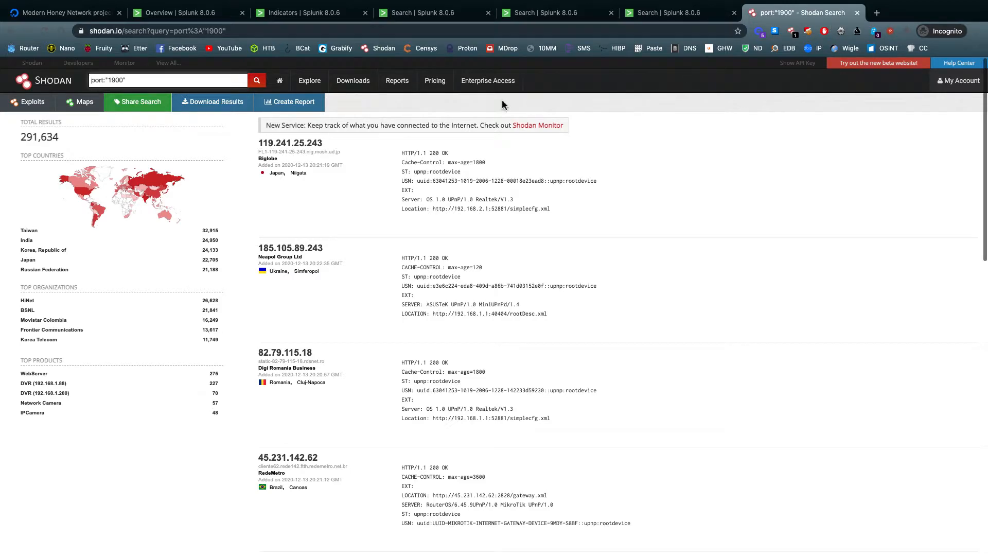
Return to the Splunk Indicators dashboard, open the events for attacker 3.248.70.254, and examine their source and destination ports
left_click(335, 14)
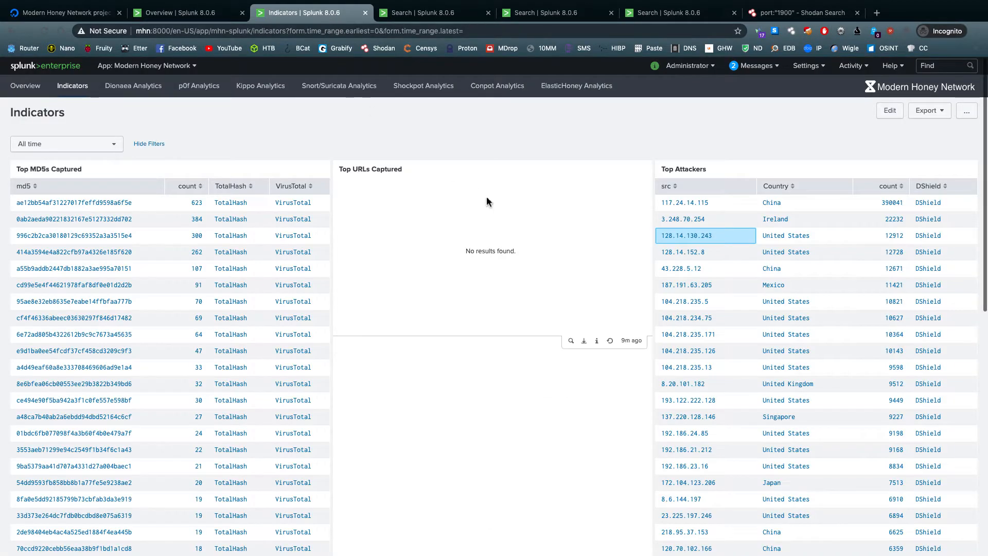
left_click(713, 225)
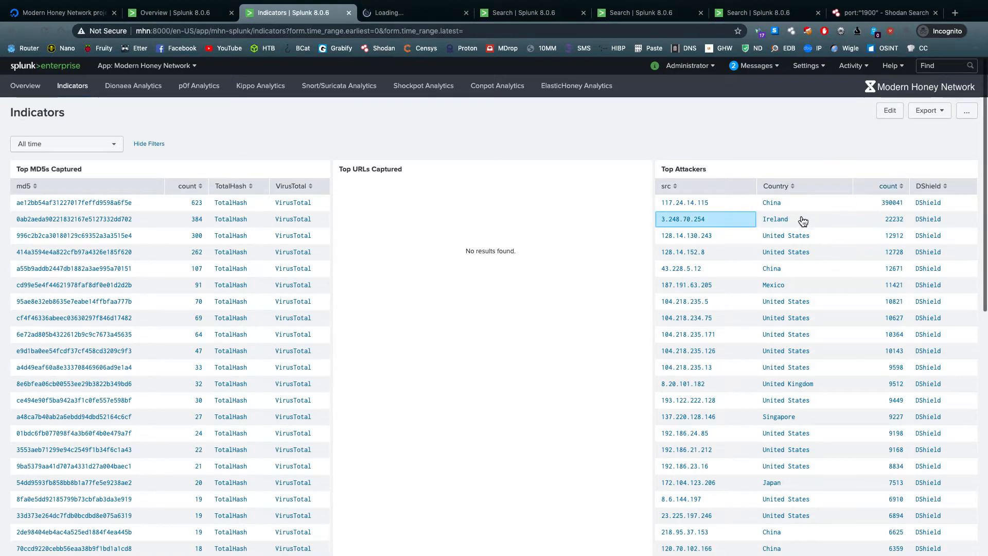
left_click(402, 13)
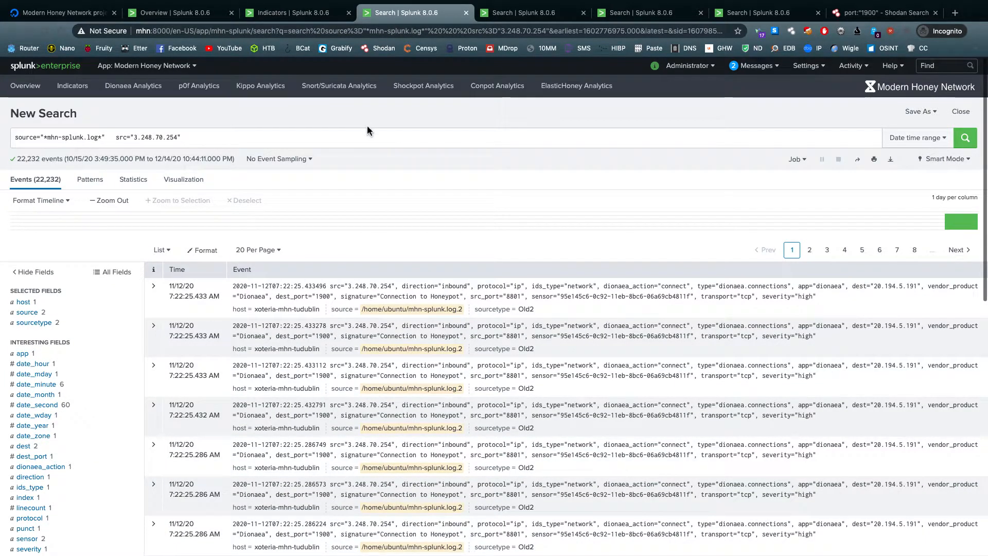
scroll(349, 270, "down", 1)
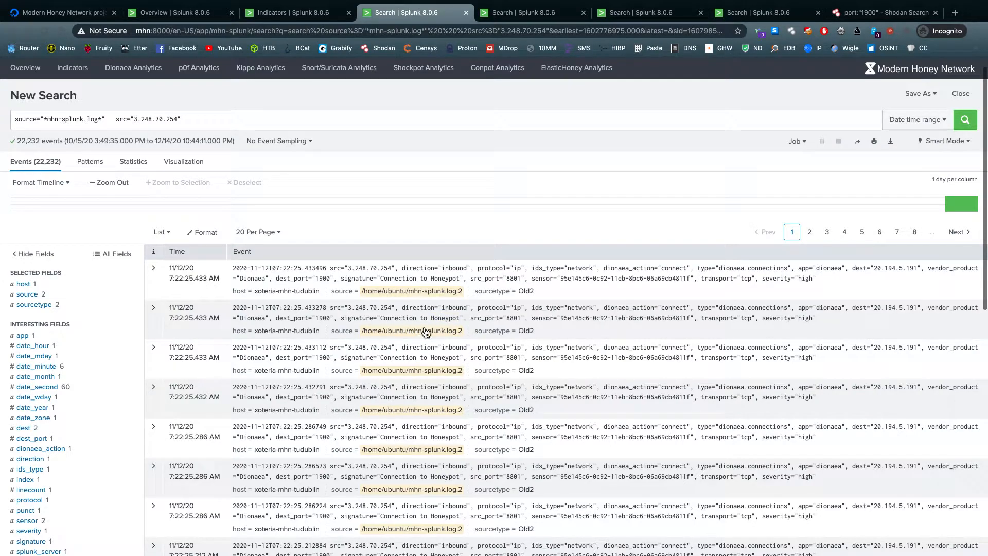
Switch to Shodan and search for ip:"3.248.70.254" in place of the port query
left_click(882, 12)
left_click_drag(204, 84, 187, 61)
key("BackSpace")
key("super+v")
key("Return")
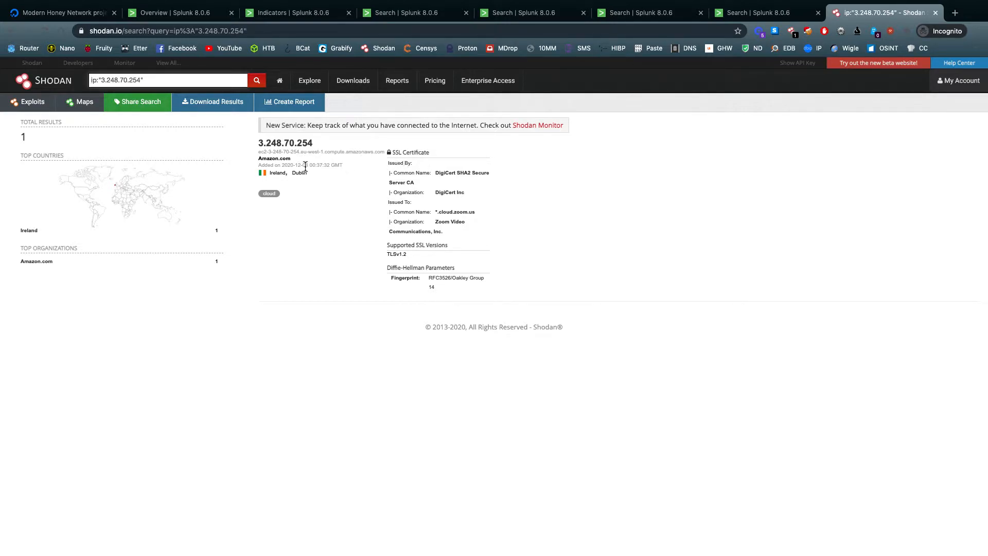
Open the Shodan host page for 3.248.70.254, return to the search result, and examine its SSL certificate issuer and recipient
left_click(299, 146)
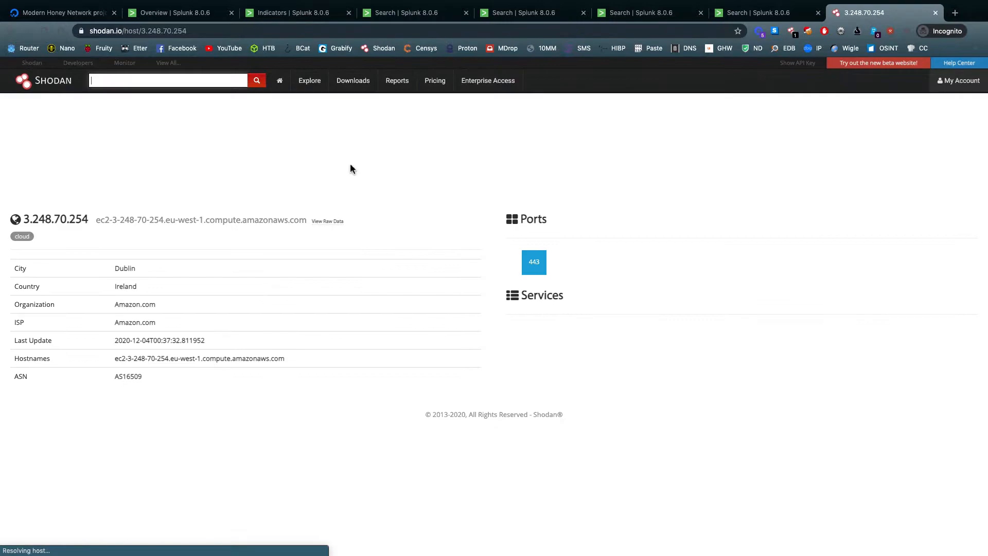
scroll(514, 236, "left", 3)
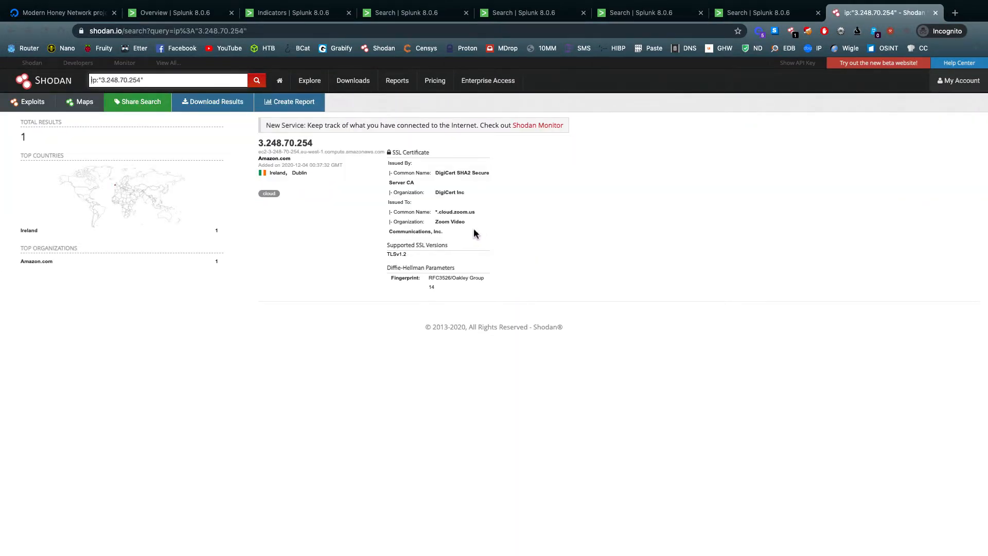
left_click_drag(473, 229, 431, 171)
left_click(436, 172)
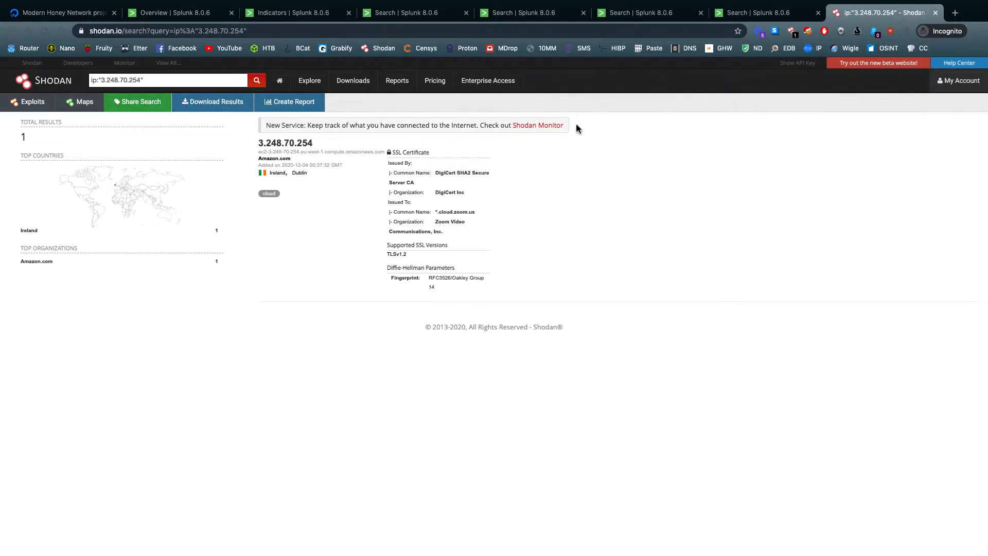
Move the Shodan page beside the Splunk search for 3.248.70.254 and compare the logged ports with the Shodan result
left_click_drag(887, 14, 651, 16)
left_click(562, 18)
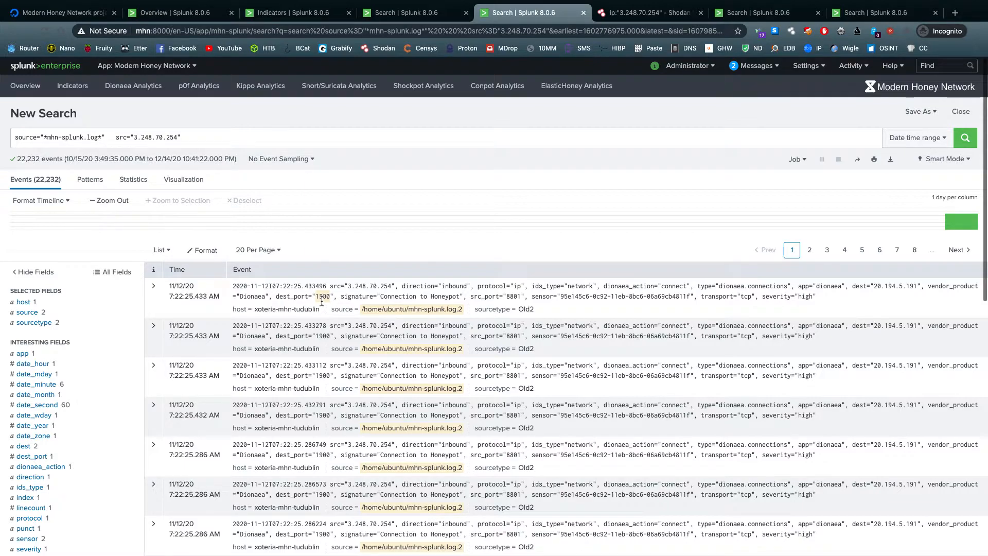
left_click(649, 14)
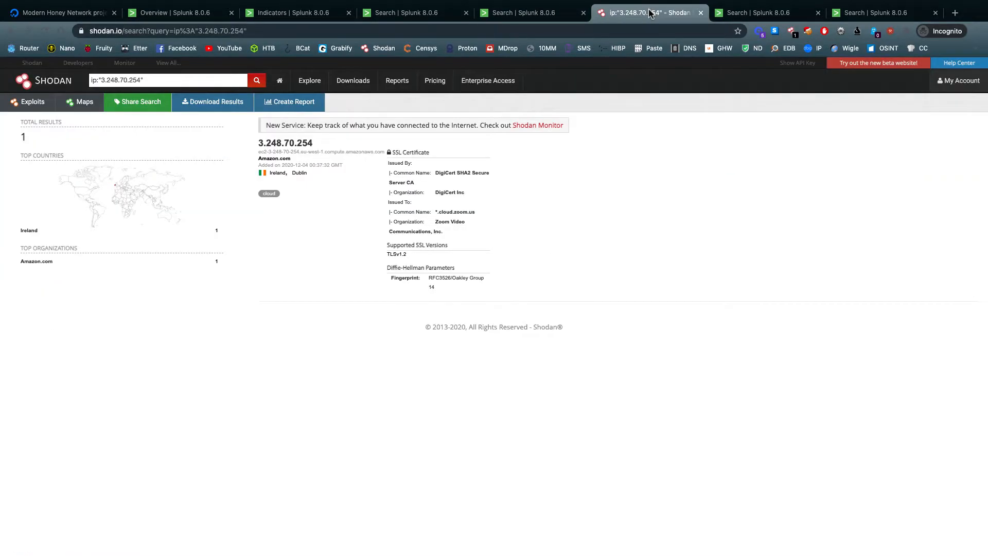
Search Google for "zoom port 8801" in a new page and place it beside the Shodan page
key("ctrl+t")
type("zoom po")
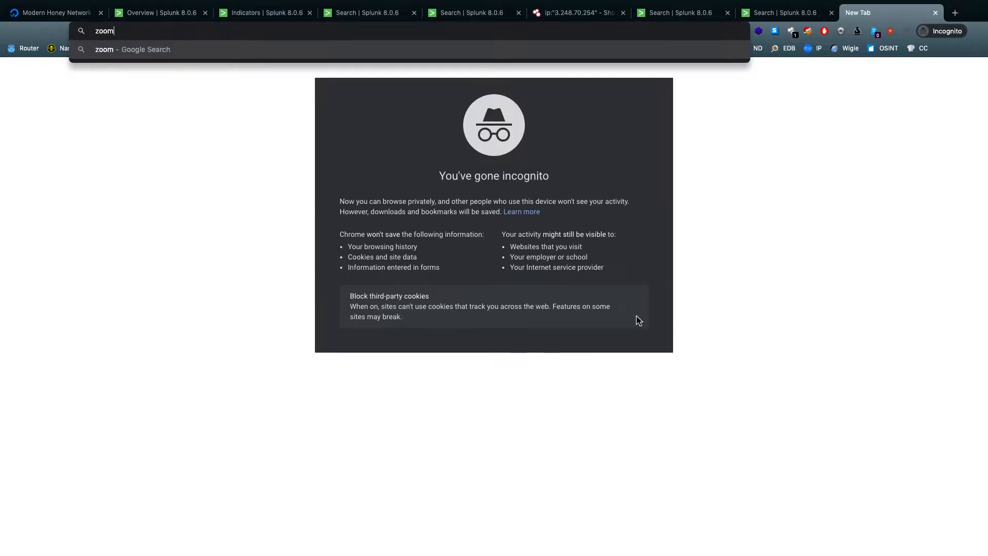
type("rt 8801")
key("Return")
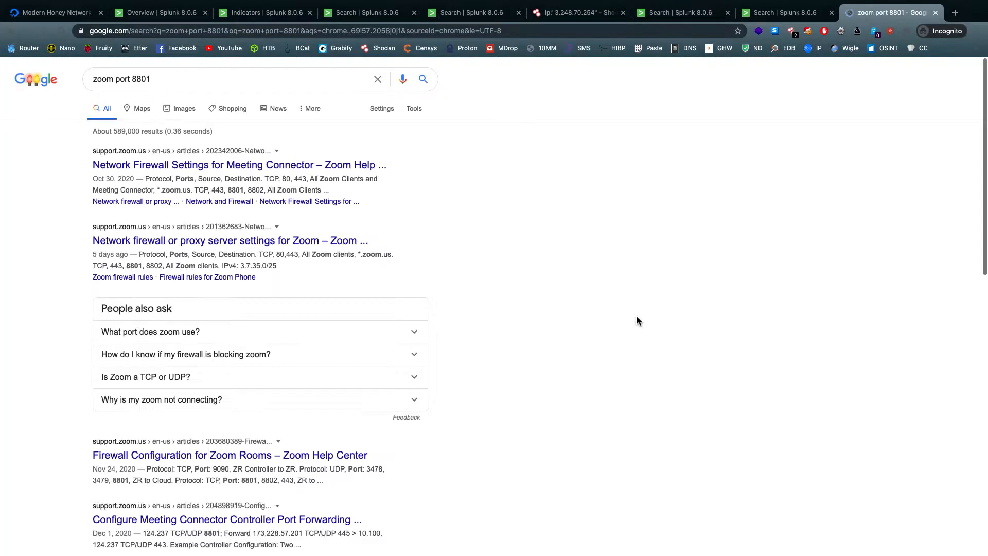
left_click_drag(877, 14, 676, 17)
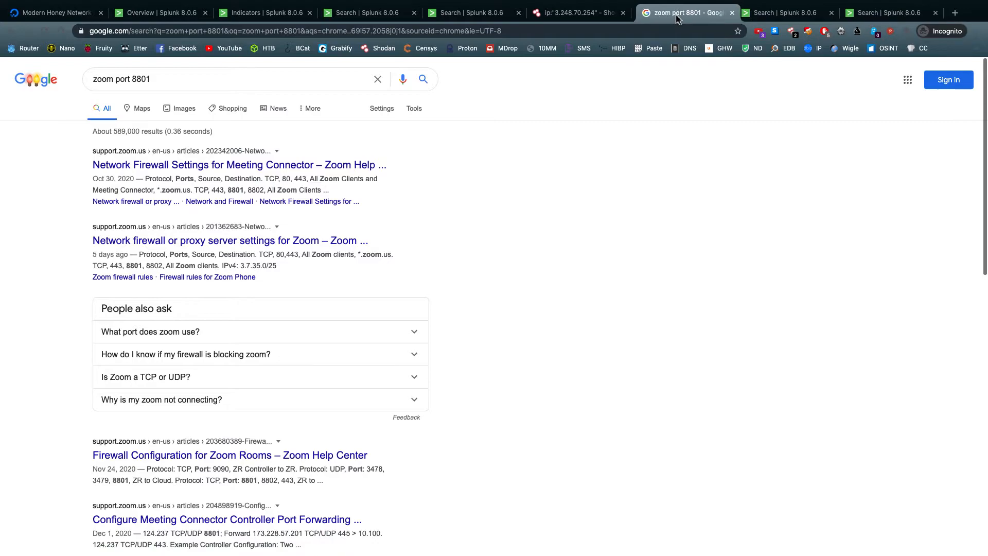
Recheck the SSL certificate for 3.248.70.254 on Shodan, open its host page, and return to the Google results
left_click(585, 15)
left_click_drag(444, 231, 408, 168)
left_click(481, 206)
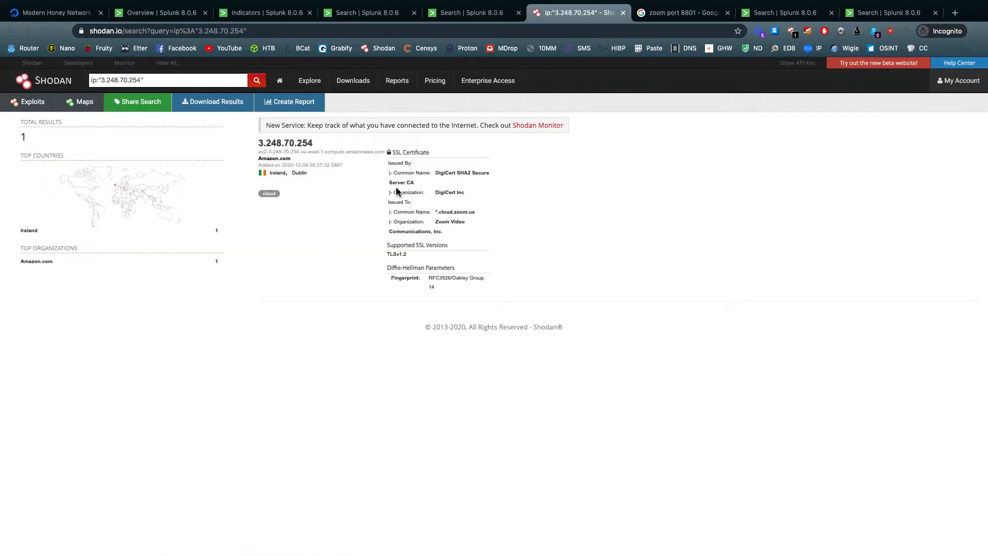
left_click(307, 150)
key("ctrl+Tab")
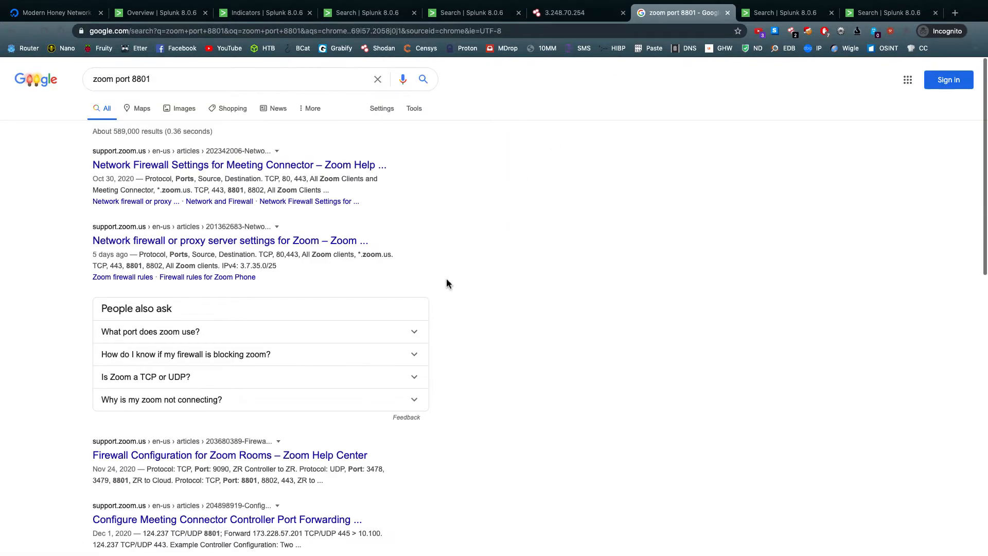
Review the port table in Zoom's Network Firewall Settings for Meeting Connector article and return to the search results
left_click(183, 165)
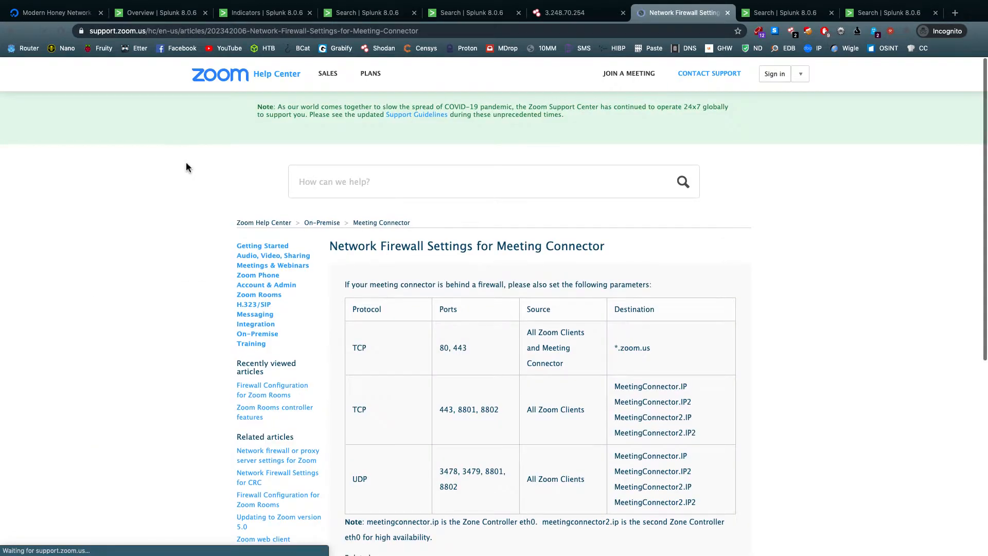
scroll(185, 164, "down", 2)
scroll(463, 265, "down", 4)
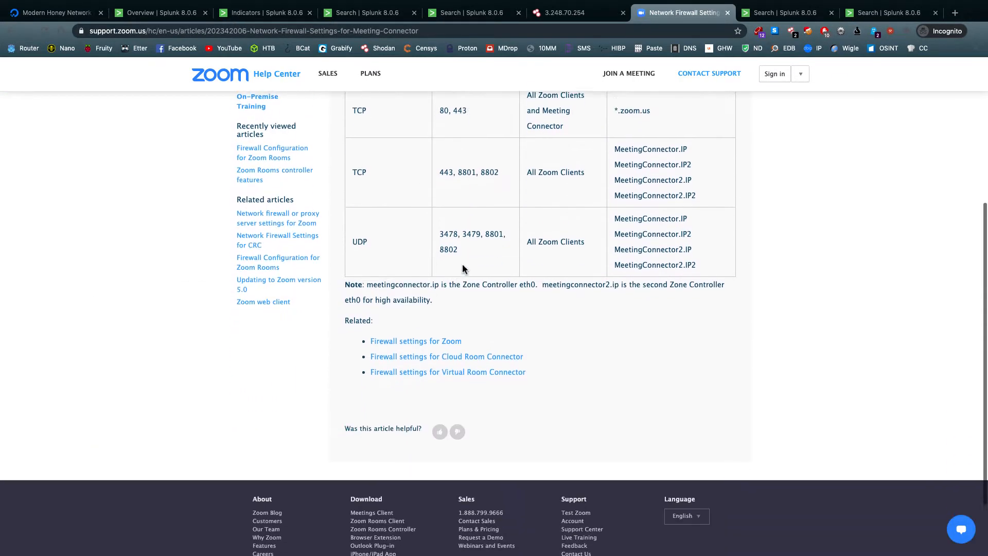
scroll(463, 265, "left", 5)
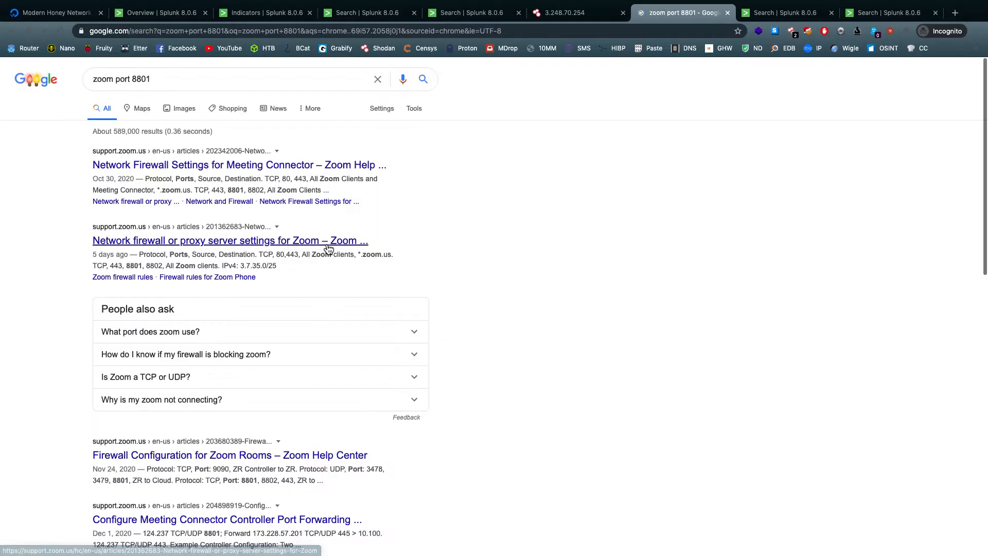
Open Zoom's Firewall Configuration for Zoom Rooms article from the results and examine its protocol and port table
scroll(307, 251, "down", 3)
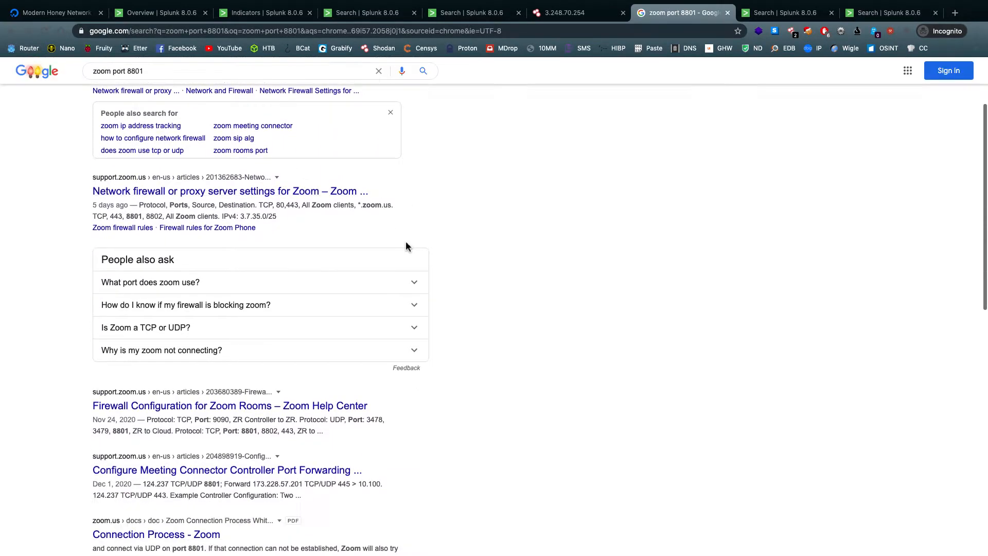
left_click(249, 345)
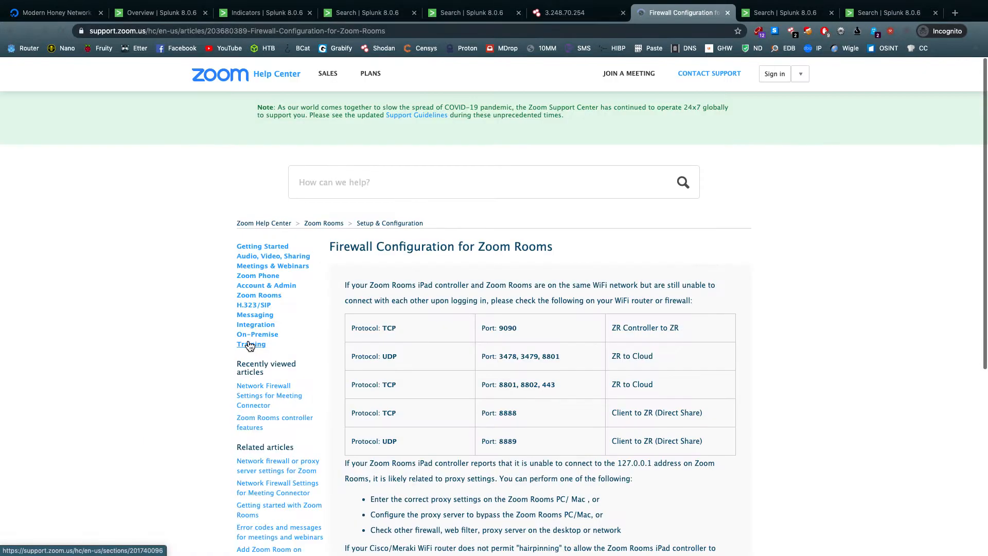
scroll(350, 335, "down", 3)
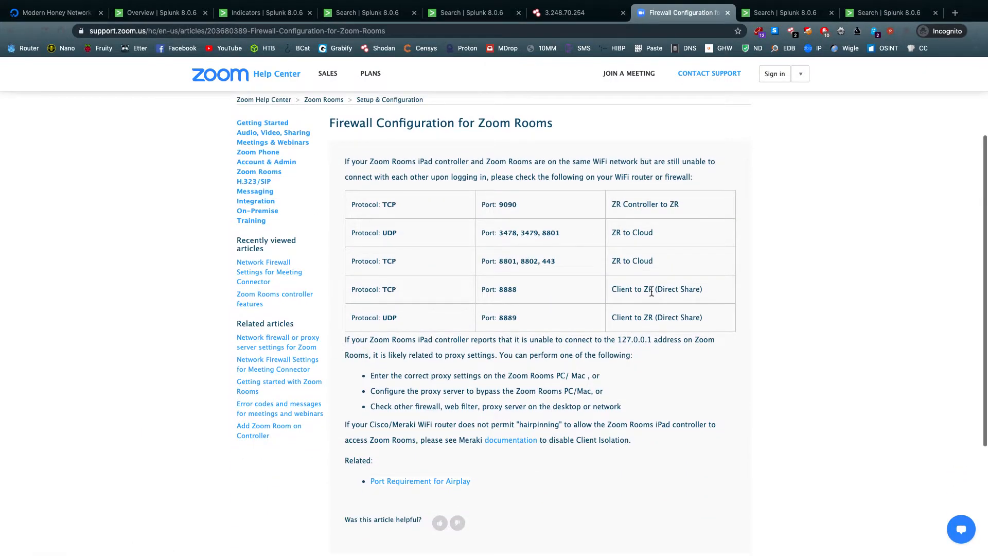
scroll(651, 292, "up", 1)
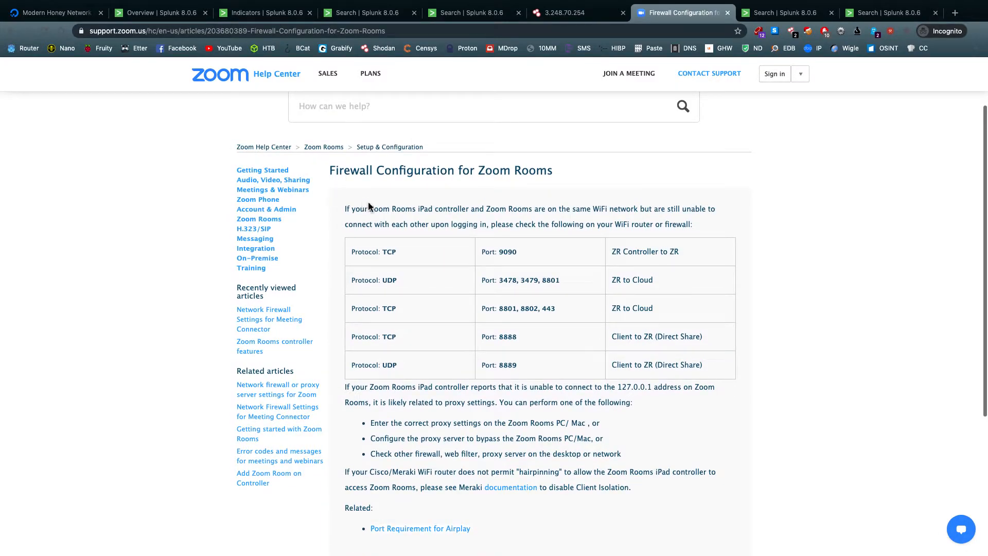
Read the article's opening note on Zoom Rooms controllers sharing a WiFi network and check it against the Splunk events for 3.248.70.254
left_click_drag(369, 209, 420, 211)
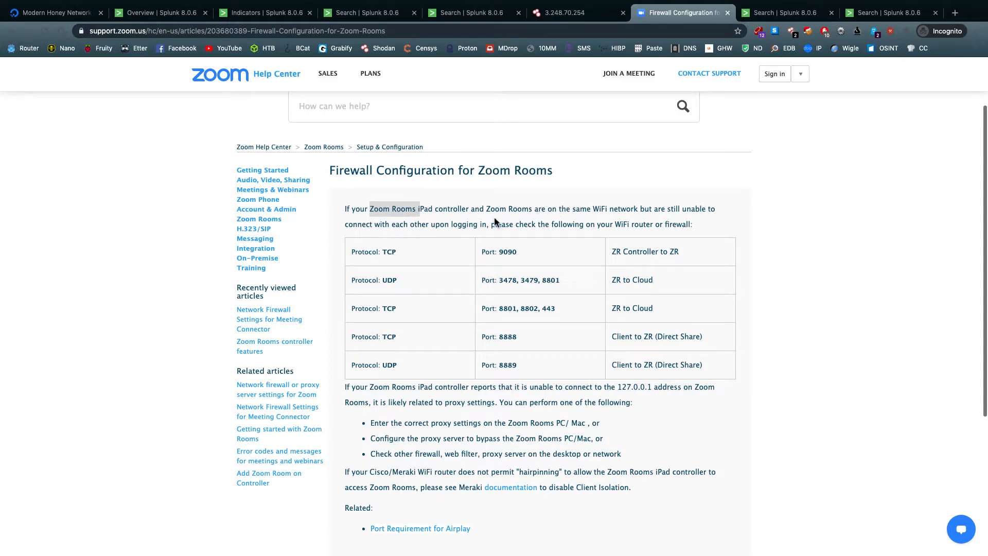
left_click(425, 211)
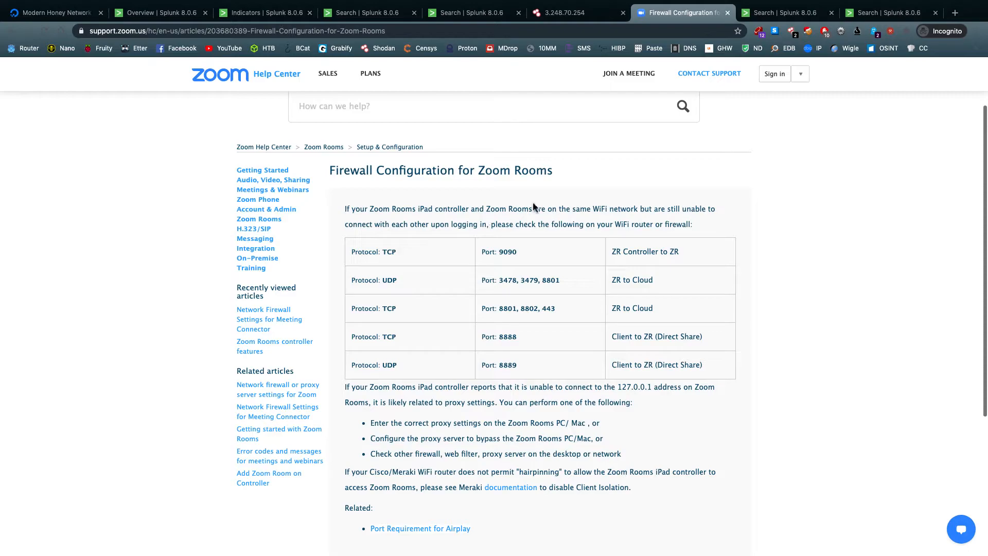
left_click_drag(369, 211, 557, 210)
left_click(575, 209)
left_click(405, 15)
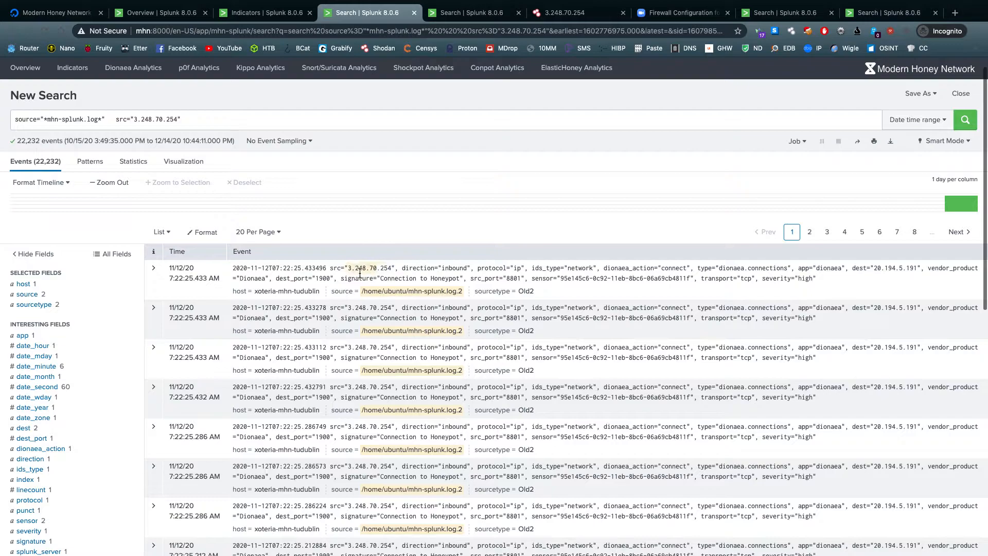
left_click_drag(574, 211, 649, 211)
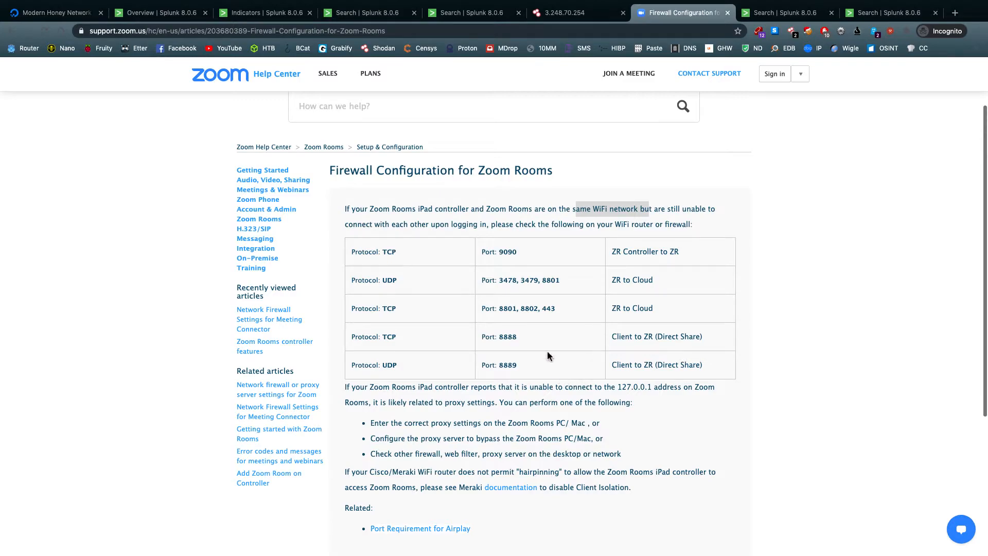
Examine the TCP row for ports 8801, 8802 and 443 in the Zoom Rooms firewall table and the proxy notes beneath it
scroll(540, 350, "down", 1)
left_click_drag(498, 299, 527, 299)
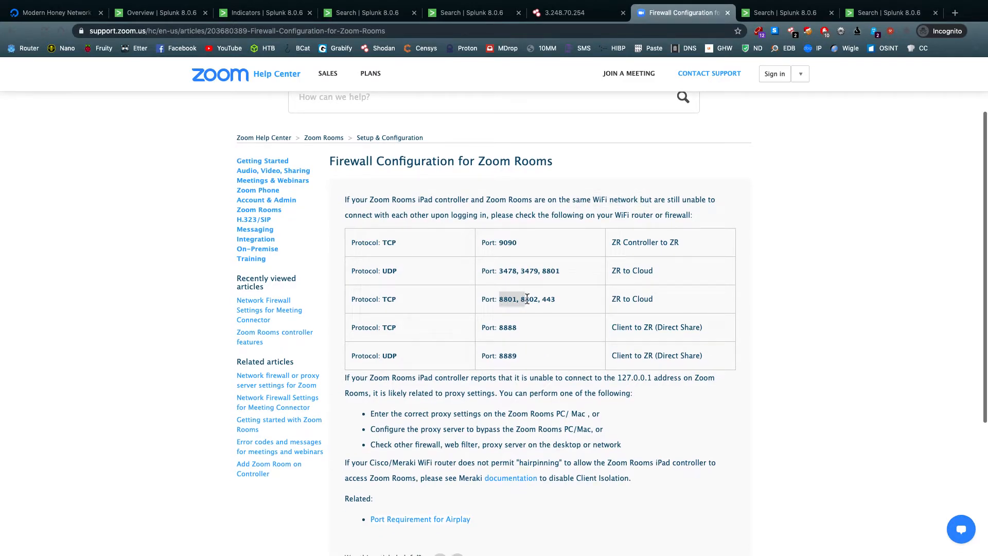
double_click(383, 299)
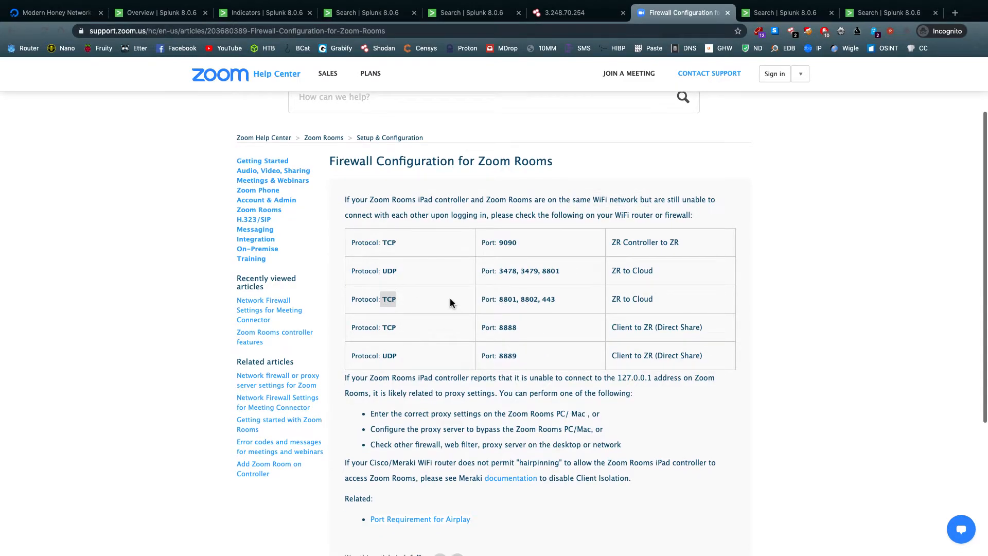
scroll(447, 301, "down", 3)
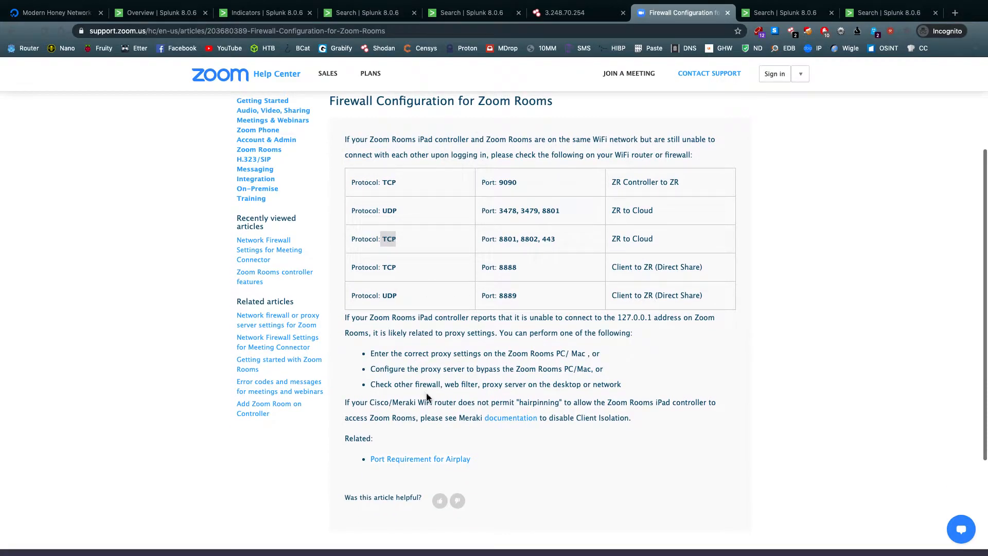
scroll(453, 357, "up", 3)
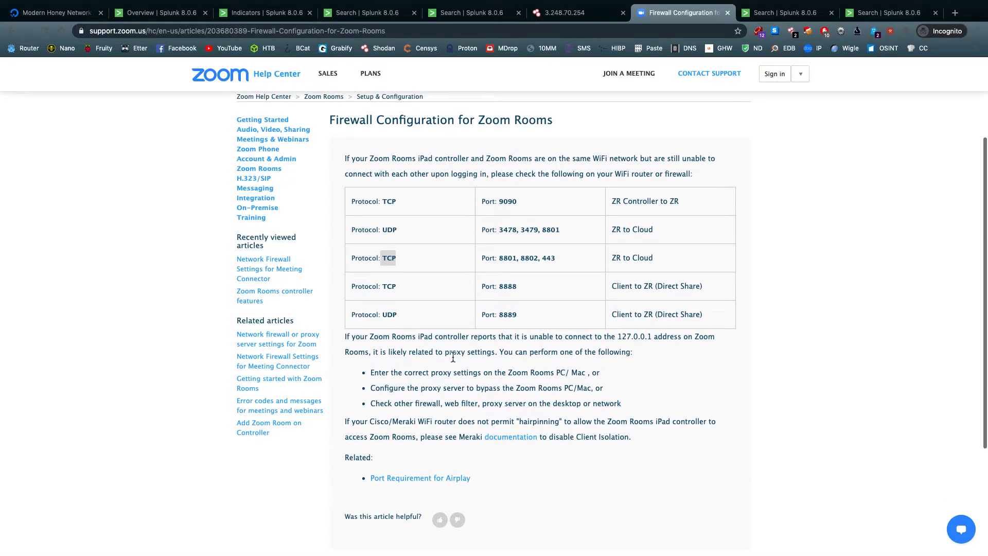
Compare the Shodan host page for 3.248.70.254 with its Splunk events and the Zoom Rooms firewall article
left_click(575, 12)
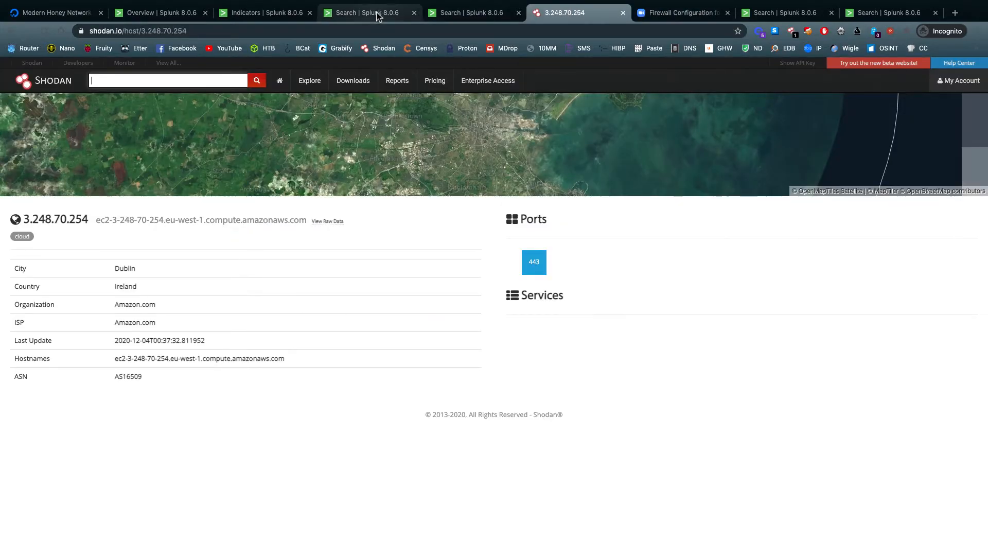
left_click(371, 14)
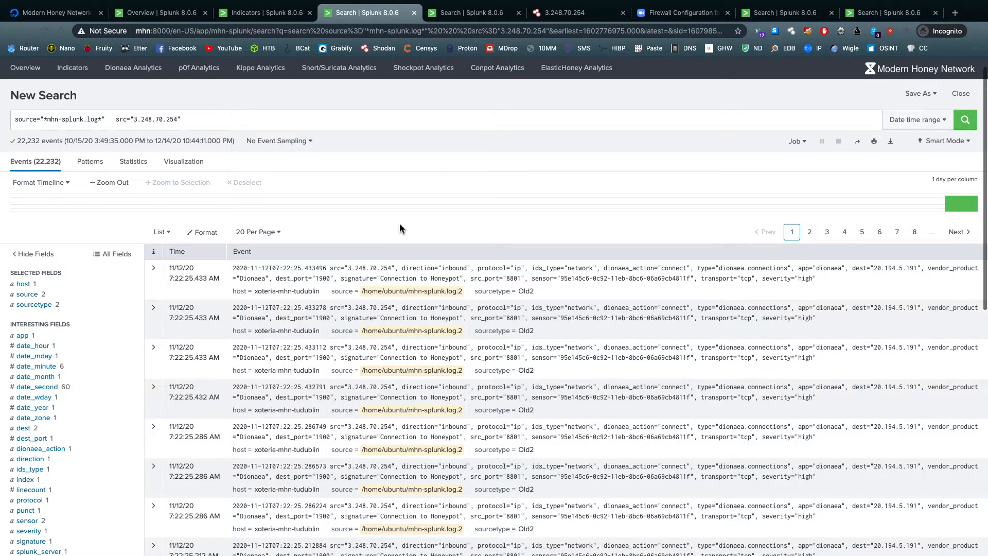
left_click(679, 12)
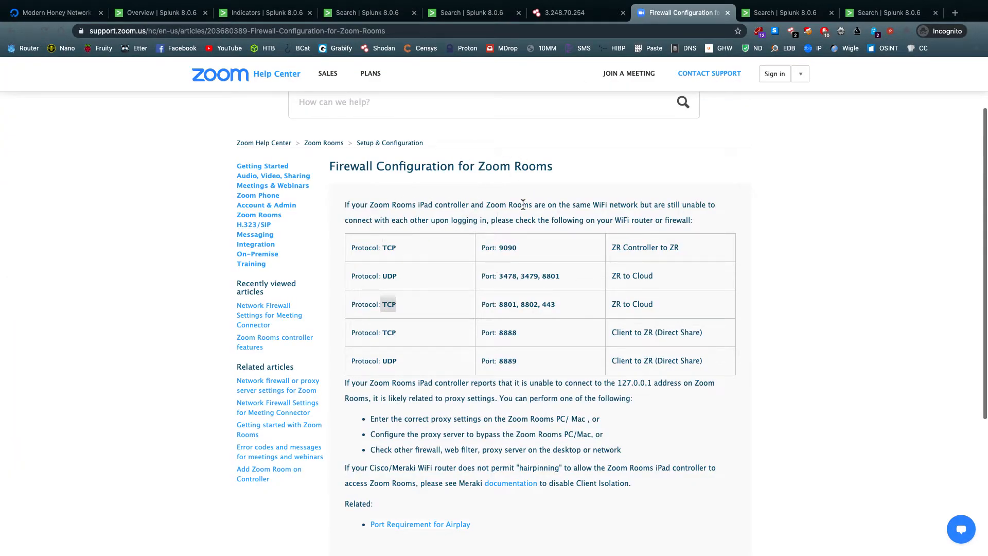
left_click(571, 12)
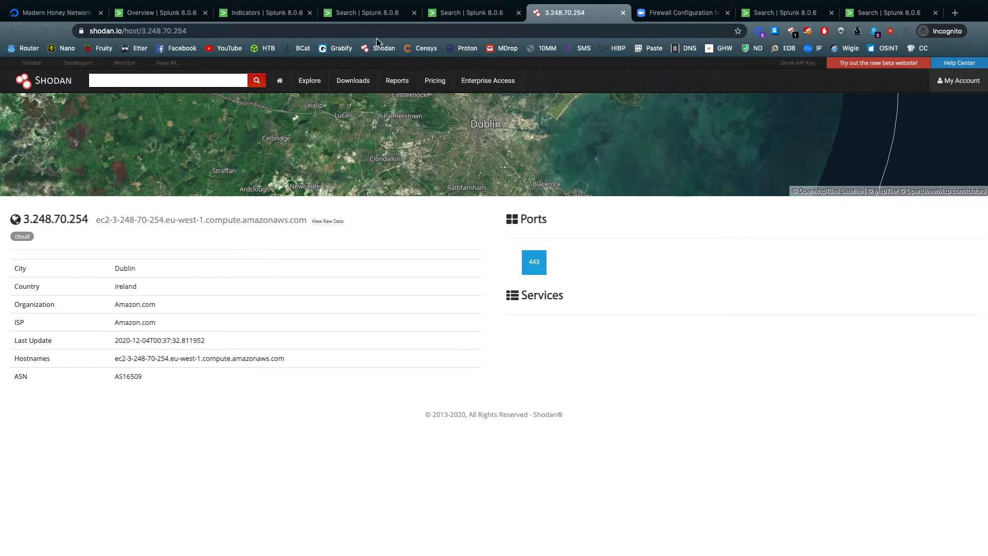
left_click(381, 14)
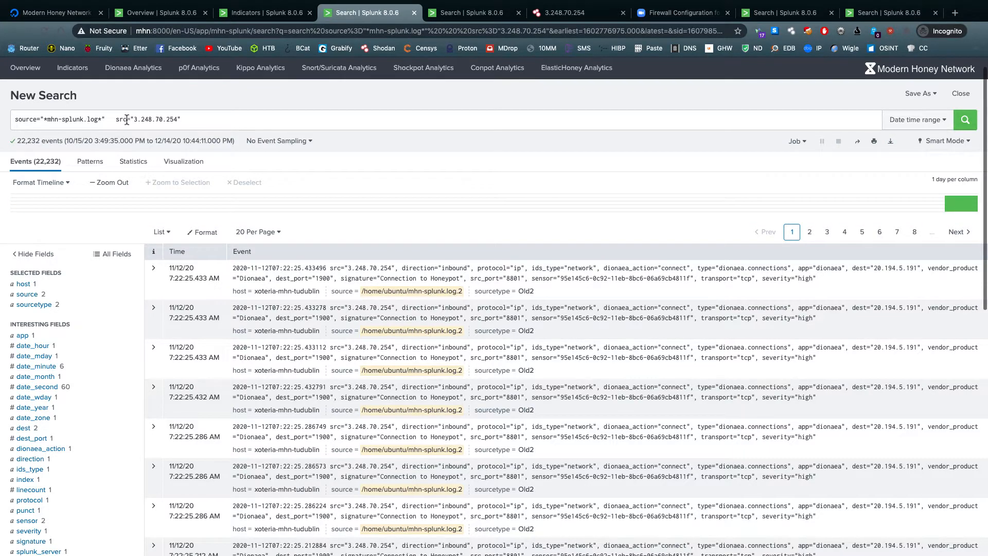
Highlight the source address in the Splunk query for 3.248.70.254 and recheck it against the Zoom port table and Shodan host page
left_click_drag(133, 120, 187, 119)
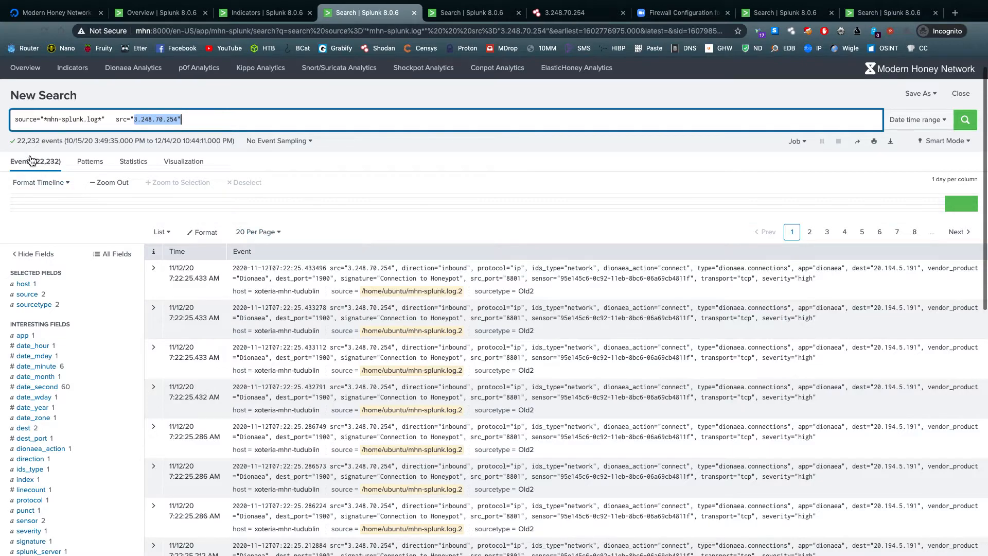
left_click(231, 121)
left_click(591, 13)
left_click(650, 15)
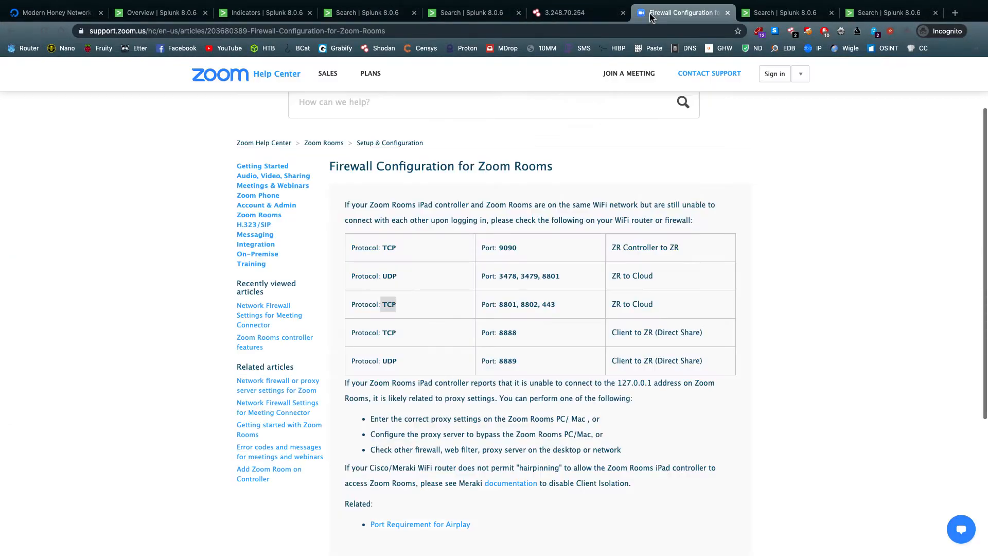
left_click(575, 274)
left_click(585, 10)
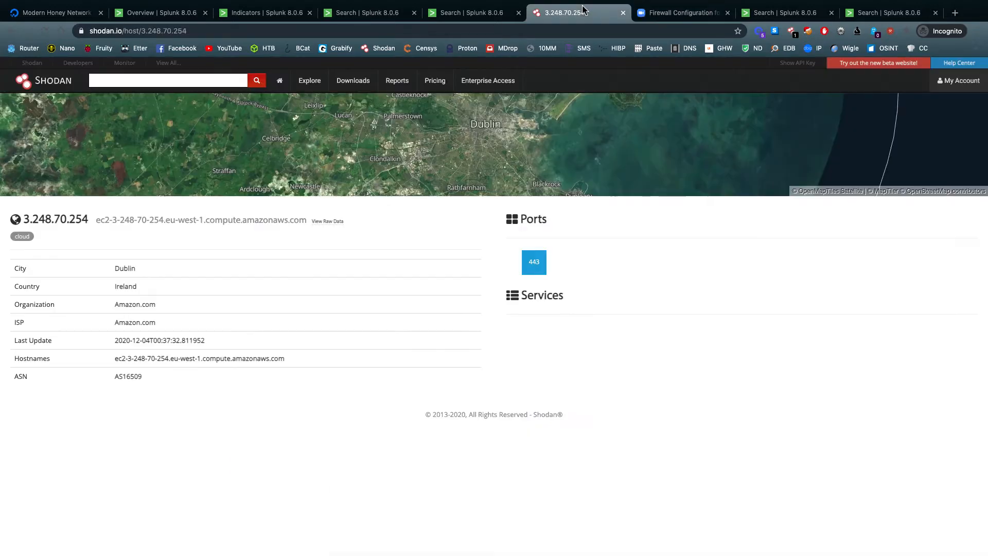
Revisit the Shodan certificate result for 3.248.70.254, reopen its host page and examine the Amazon hostname alongside the Zoom article
scroll(227, 212, "left", 5)
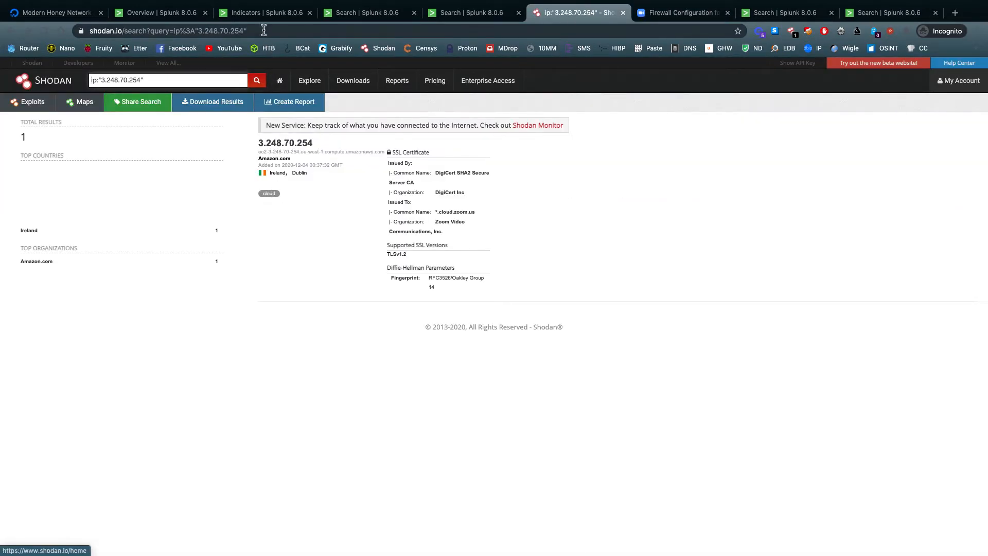
left_click(259, 15)
left_click(372, 14)
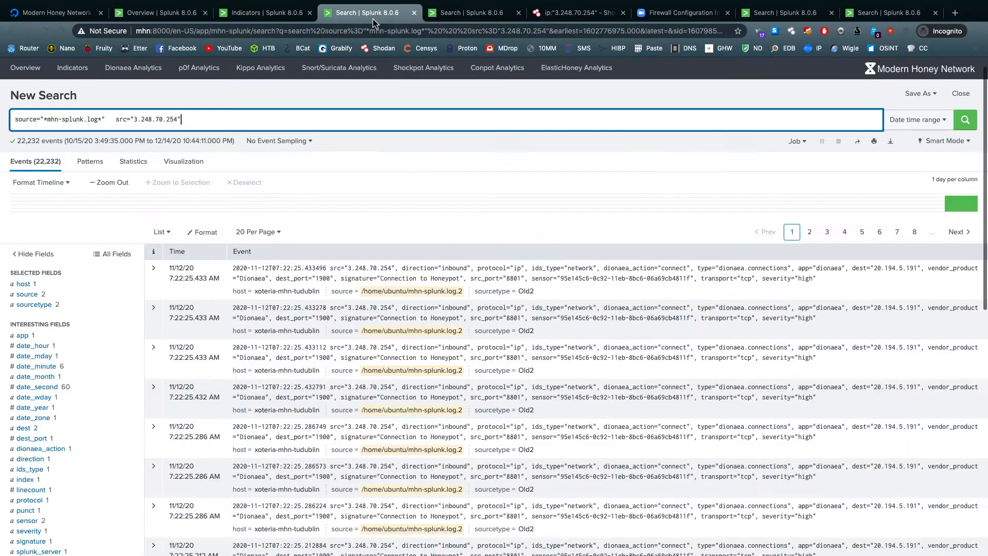
left_click(605, 13)
left_click(292, 144)
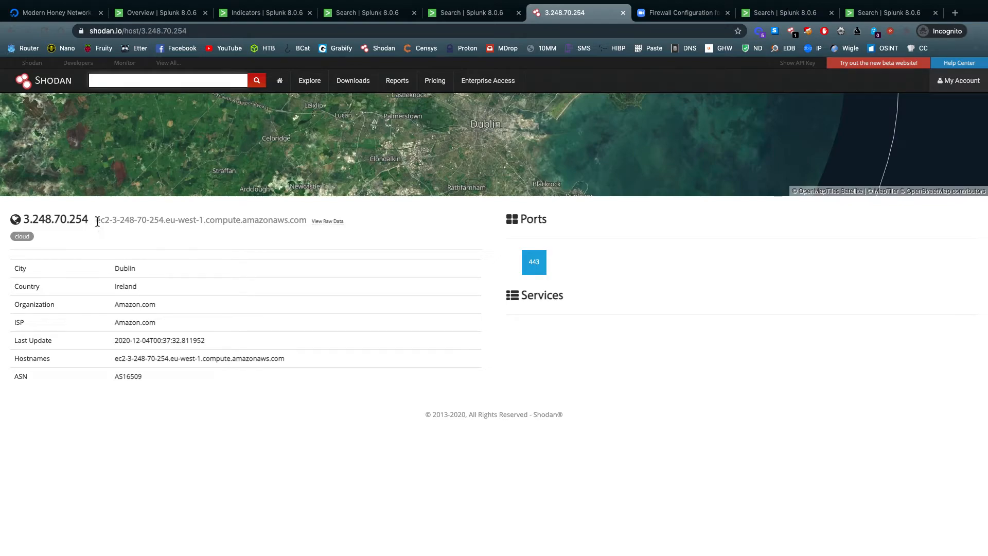
left_click_drag(97, 220, 307, 220)
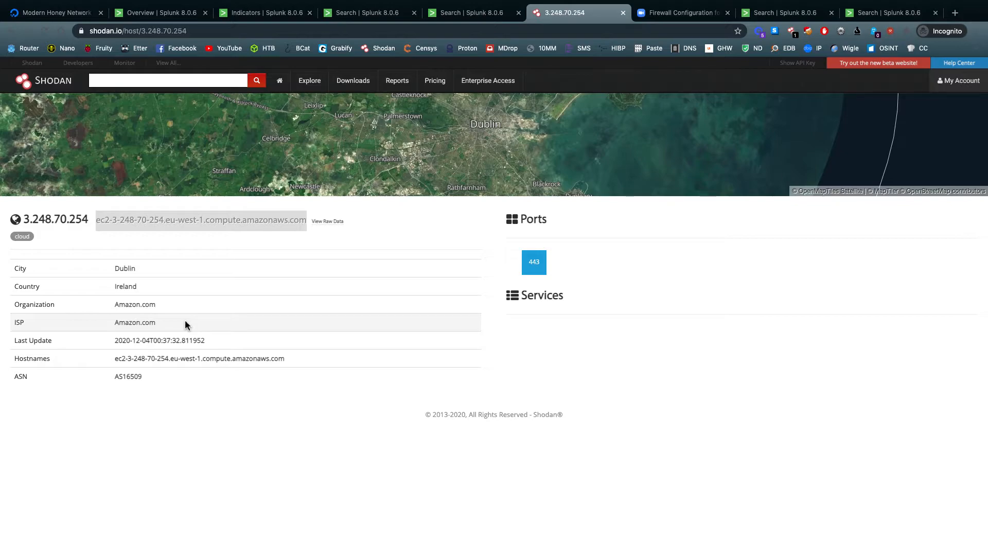
left_click(701, 17)
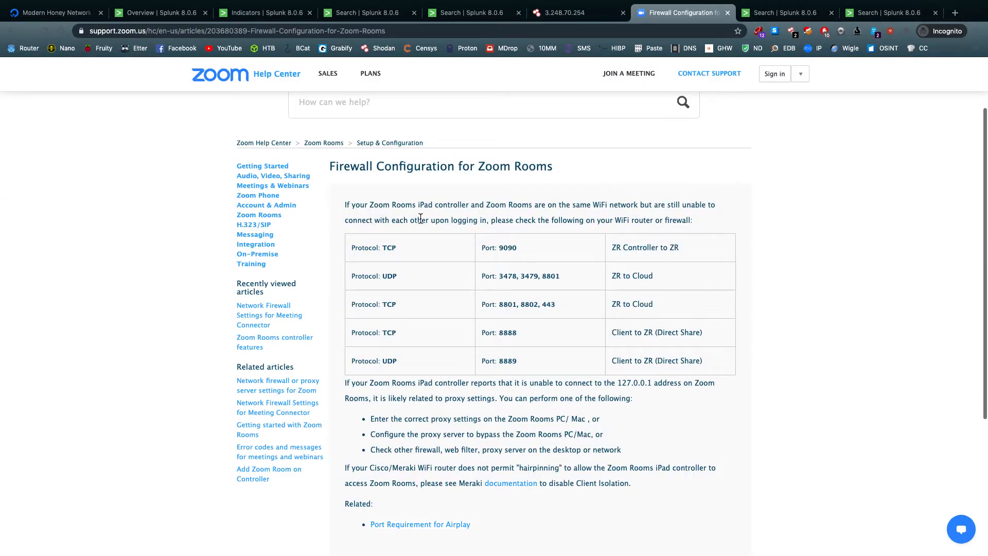
left_click(596, 20)
left_click_drag(299, 225, 120, 225)
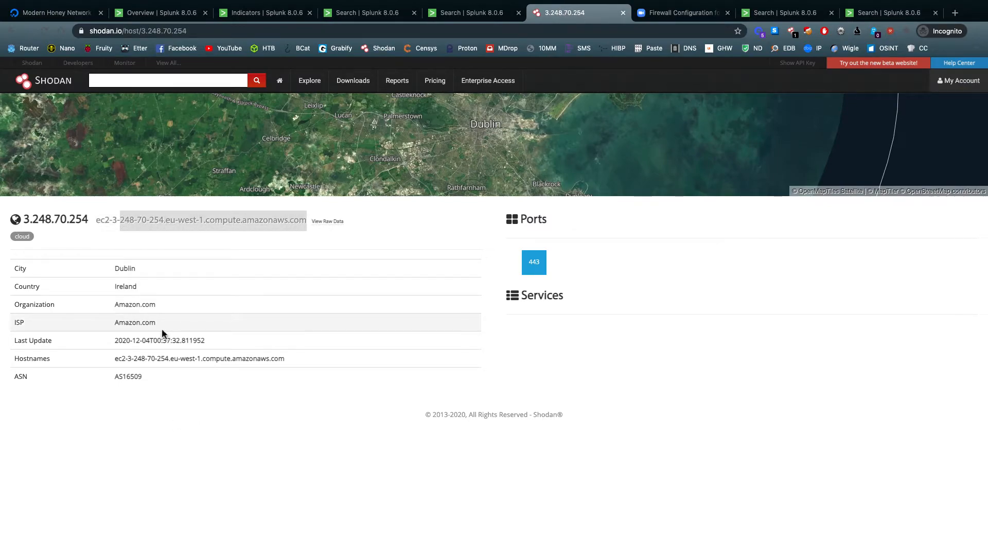
Close the Shodan page, the Zoom article and the Splunk event searches for 3.248.70.254 and 128.14.130.243
left_click(623, 13)
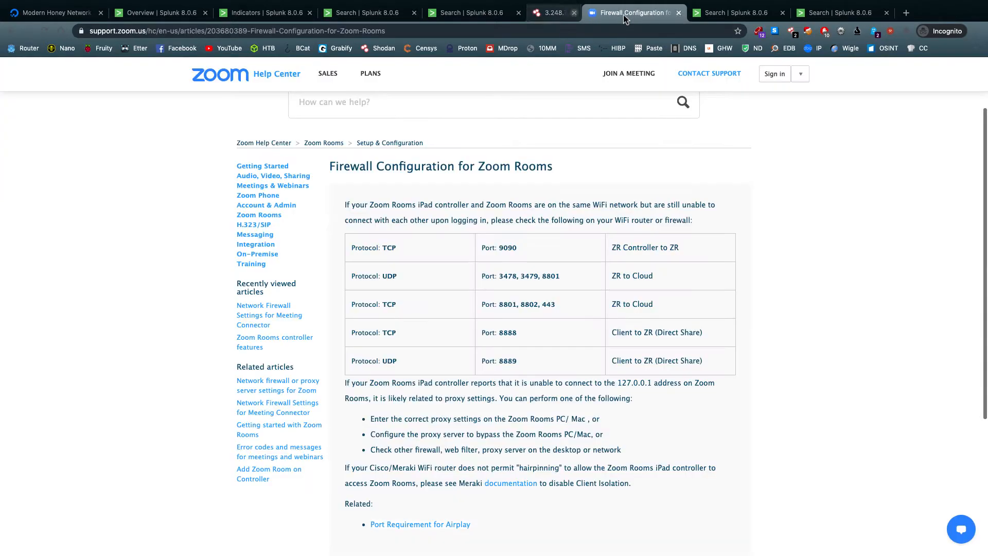
left_click(624, 14)
left_click(385, 16)
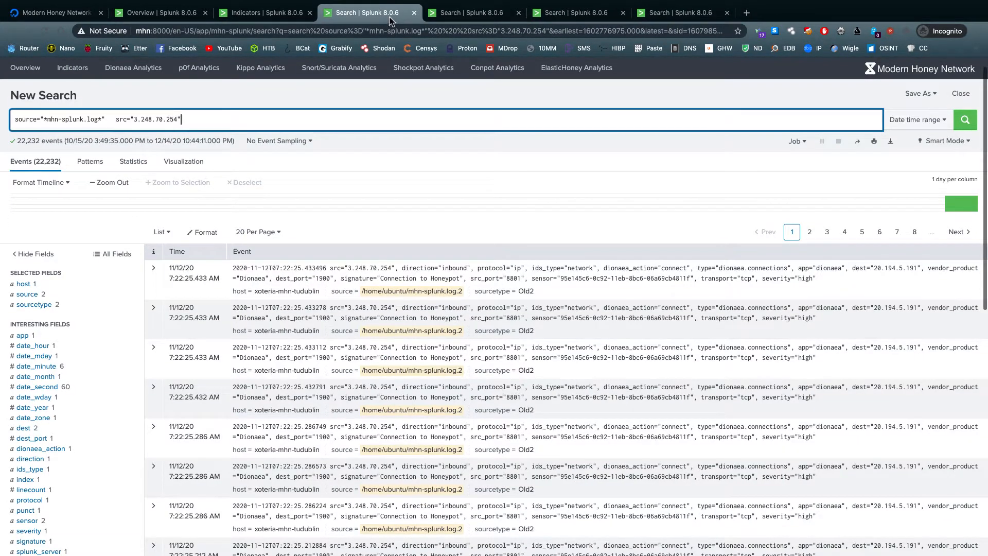
left_click(414, 13)
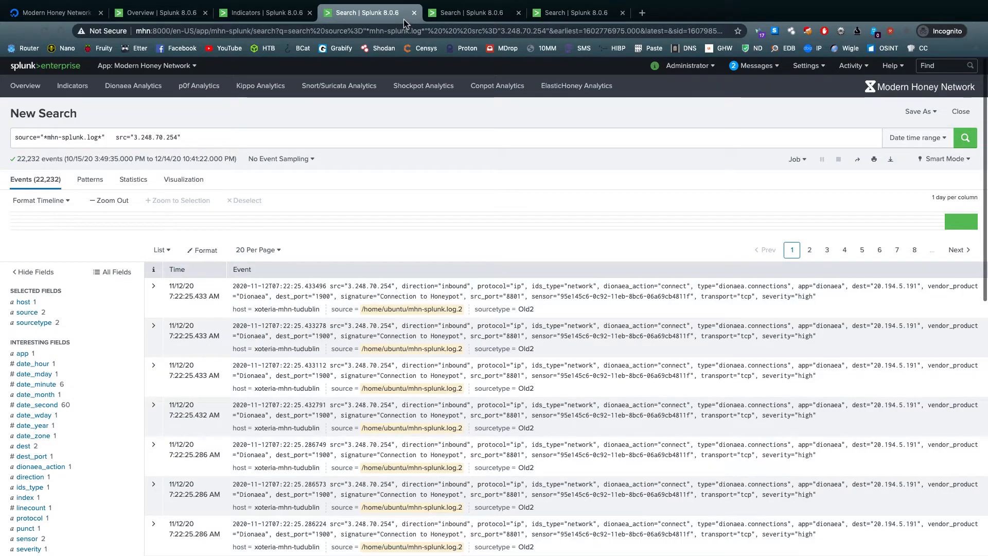
left_click(414, 12)
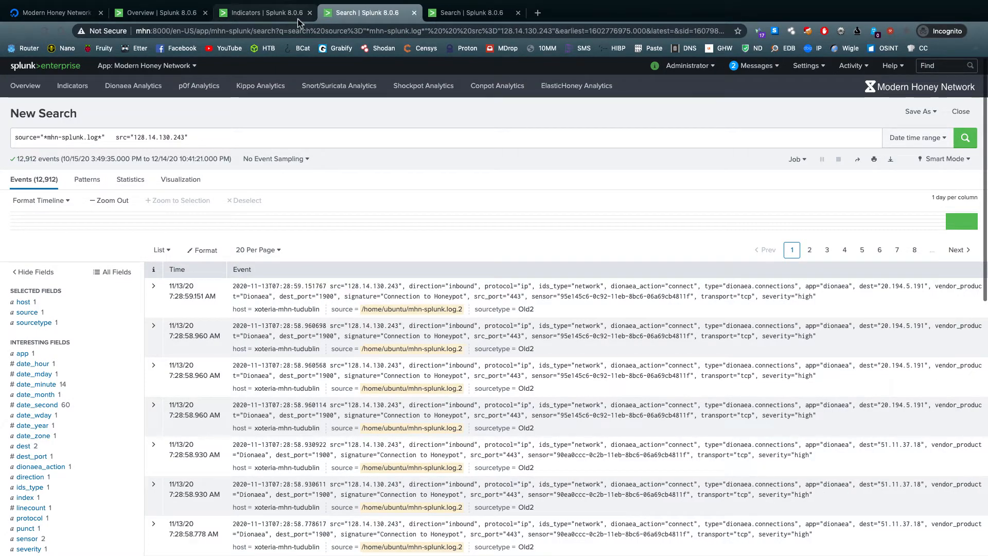
left_click(277, 20)
left_click(398, 15)
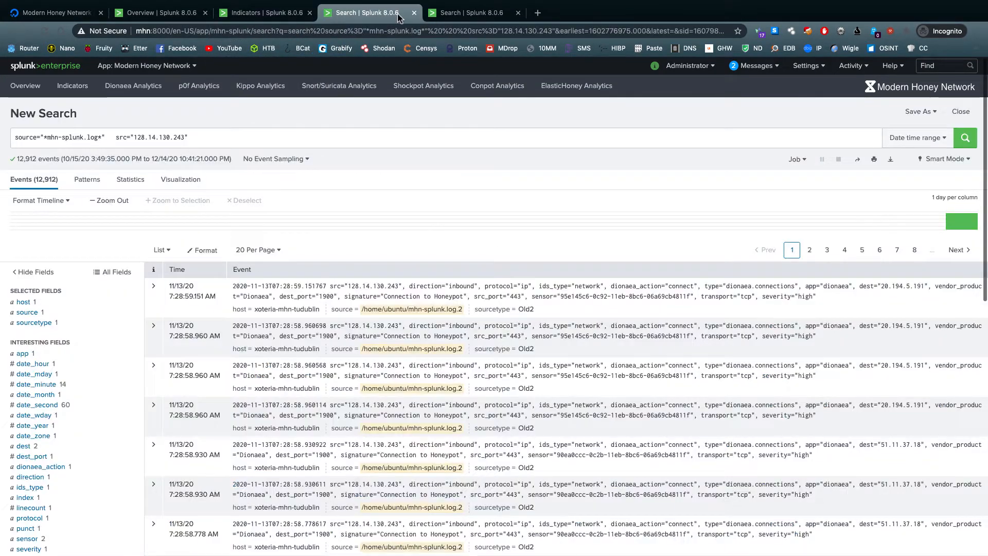
left_click(414, 13)
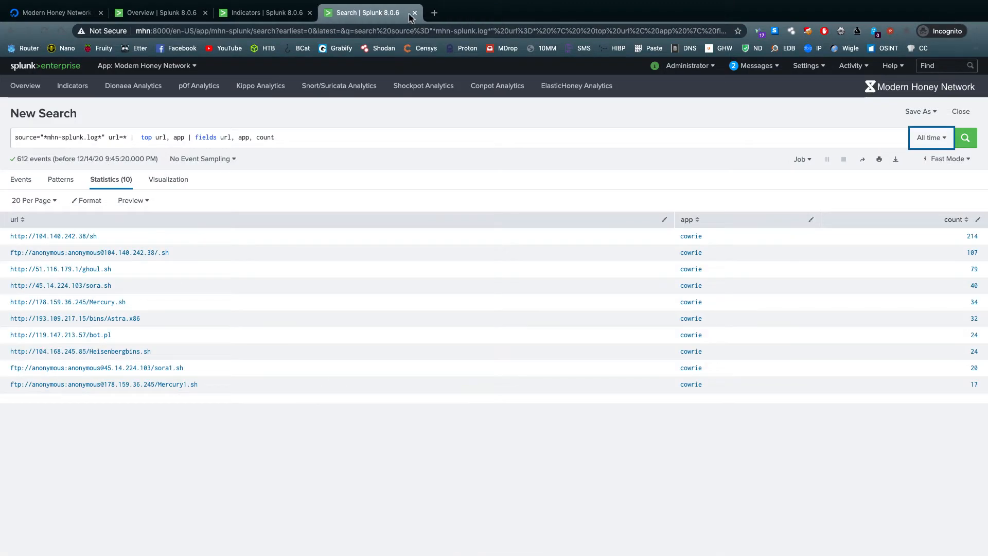
Return to the Splunk Indicators and Overview dashboards and review the top ports, attackers, MD5s, URLs and signatures
left_click(276, 21)
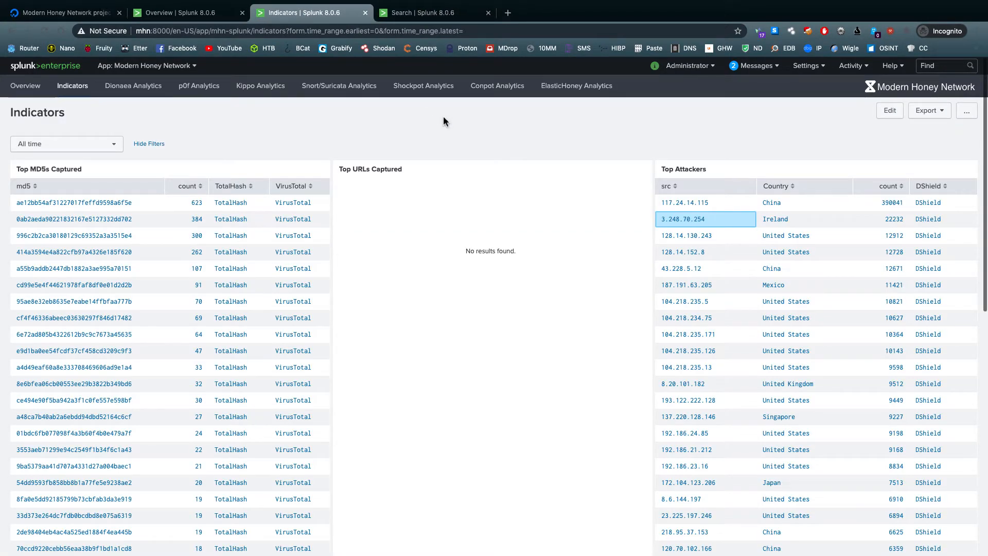
left_click(222, 16)
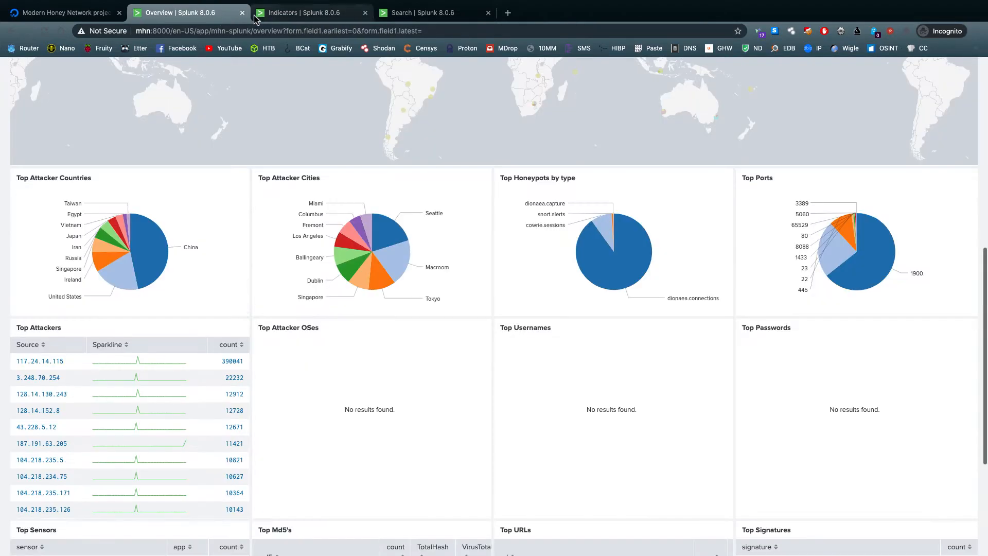
scroll(309, 81, "down", 5)
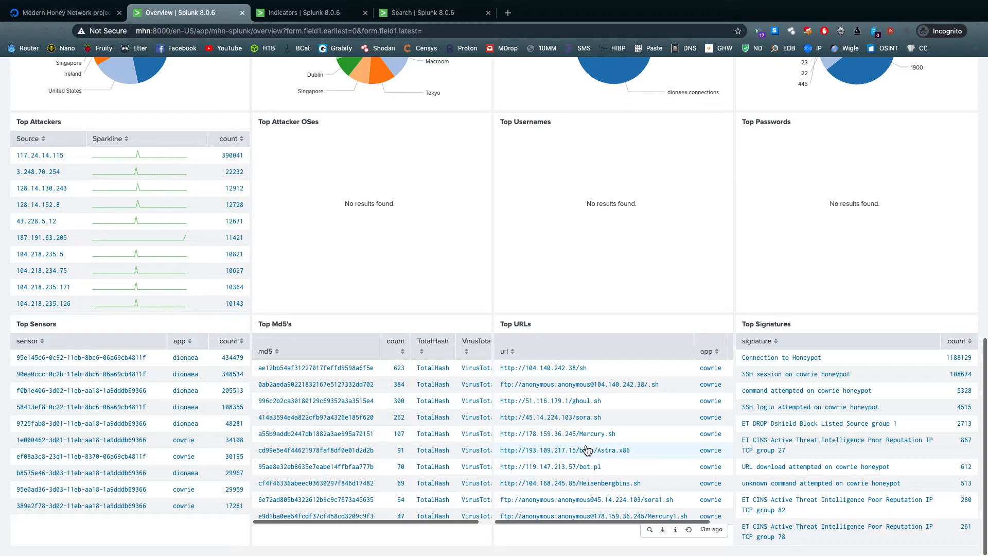
scroll(588, 451, "up", 2)
scroll(588, 451, "down", 2)
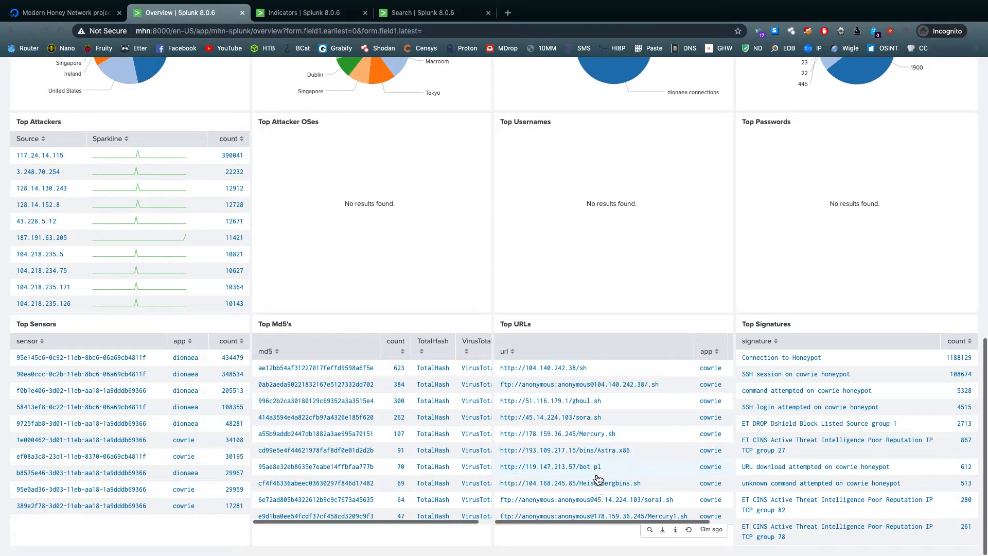
scroll(597, 477, "up", 1)
scroll(597, 477, "up", 1)
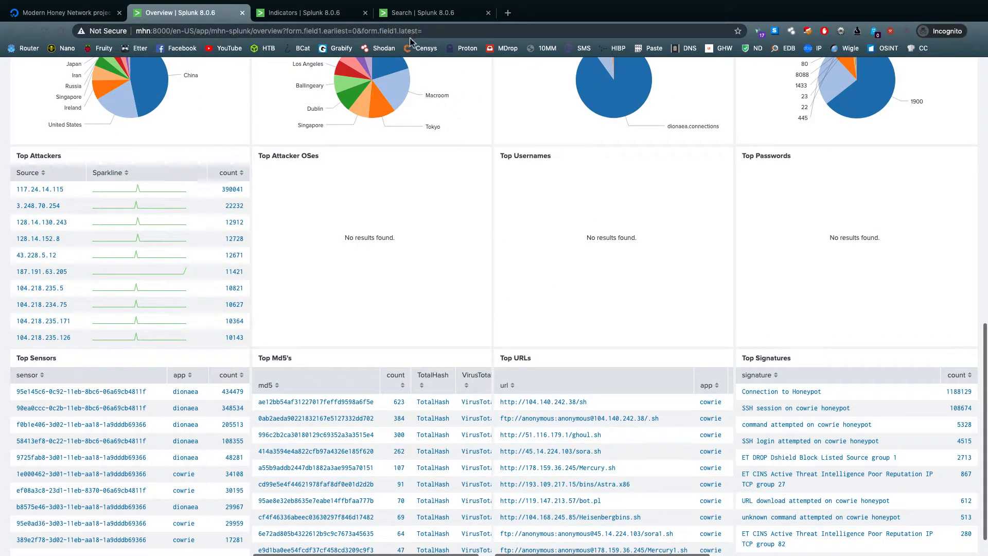
Switch to the SSH terminal session on the honeypot server and list the contents of the samples directory
left_click(296, 19)
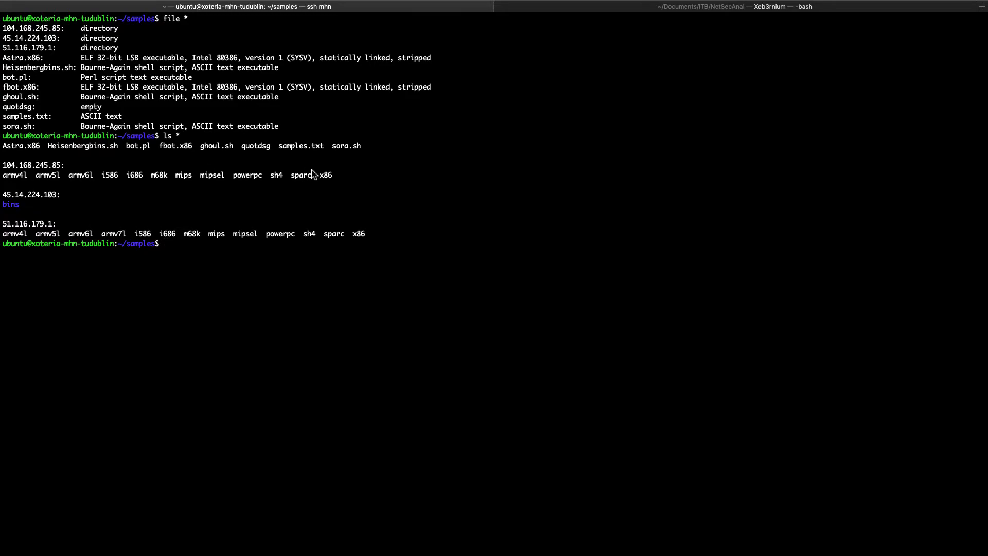
key("Return")
key("Return")
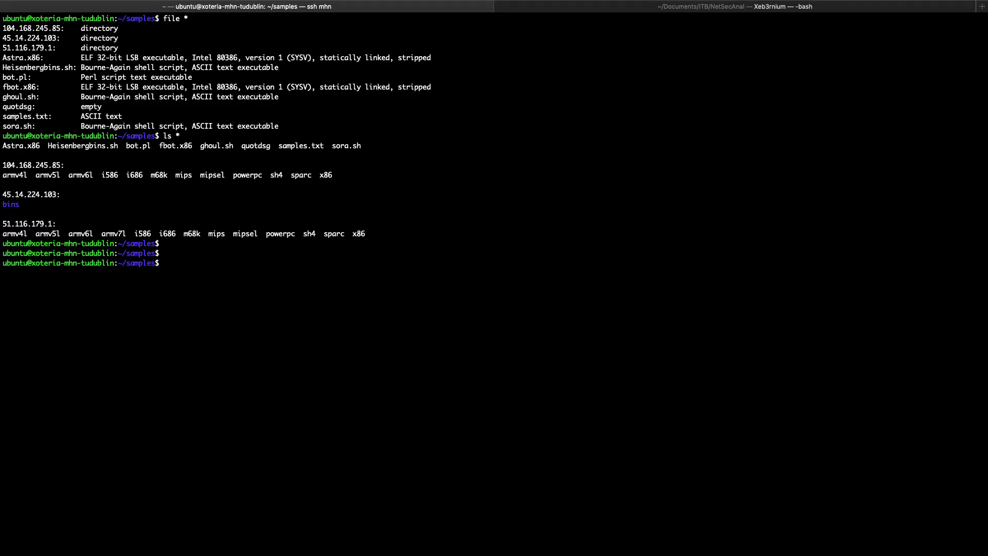
type("ls")
key("Return")
Print the contents of samples.txt in the terminal with cat
key("Return")
key("Return")
key("Return")
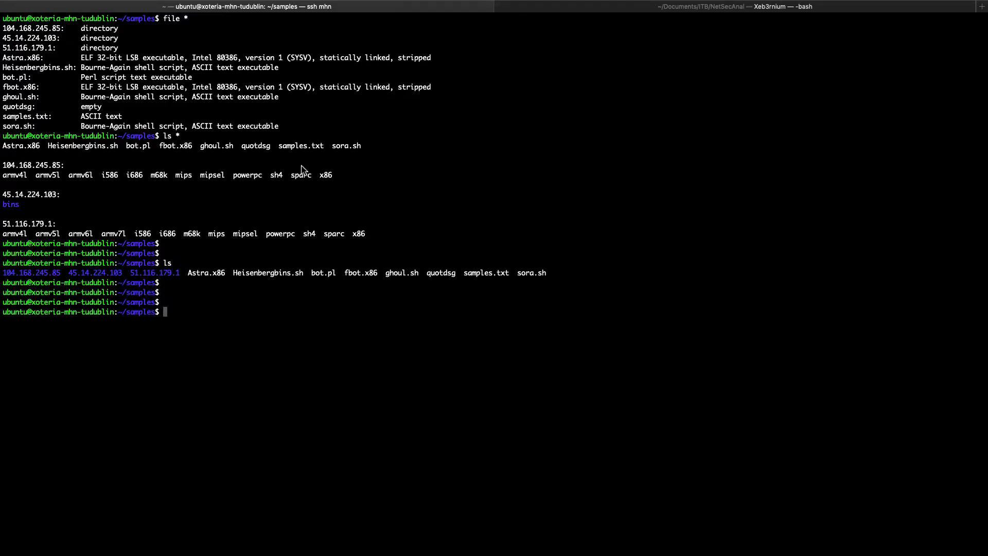
left_click_drag(509, 275, 467, 275)
left_click(529, 300)
type("cat sa")
key("Tab")
key("Return")
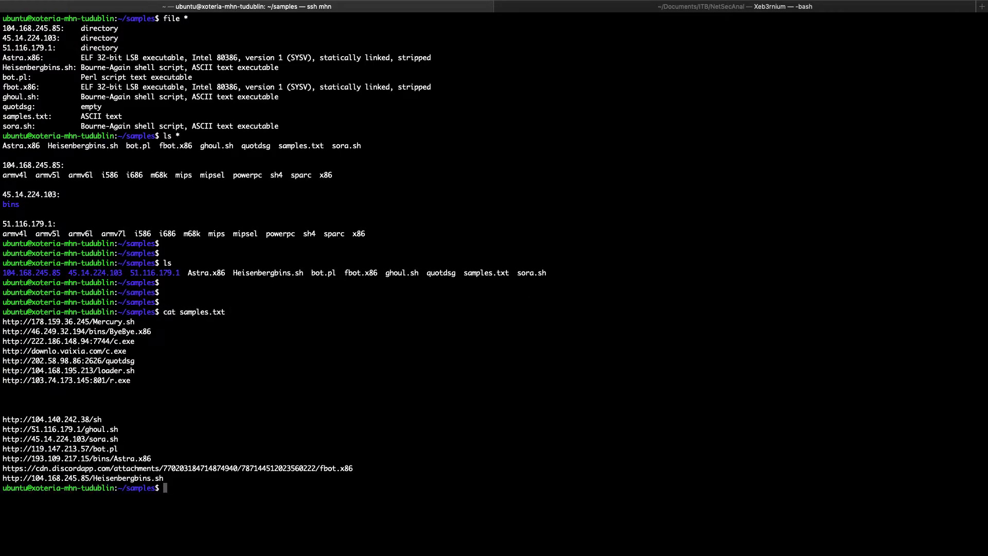
Highlight the sample URLs printed from samples.txt and go back to the Top URLs table on Splunk's Overview dashboard
left_click_drag(169, 481, 3, 329)
key("ctrl+Left")
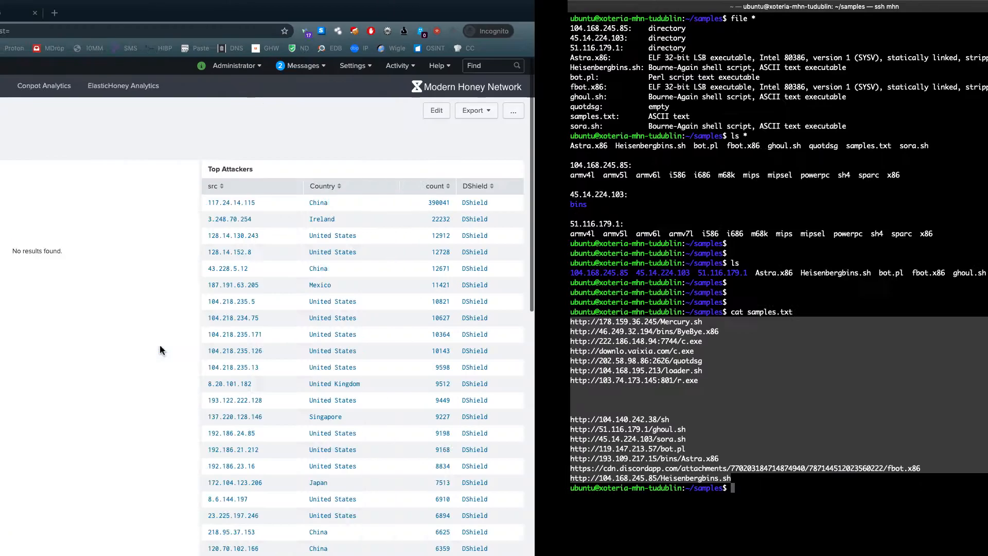
key("ctrl+shift+Tab")
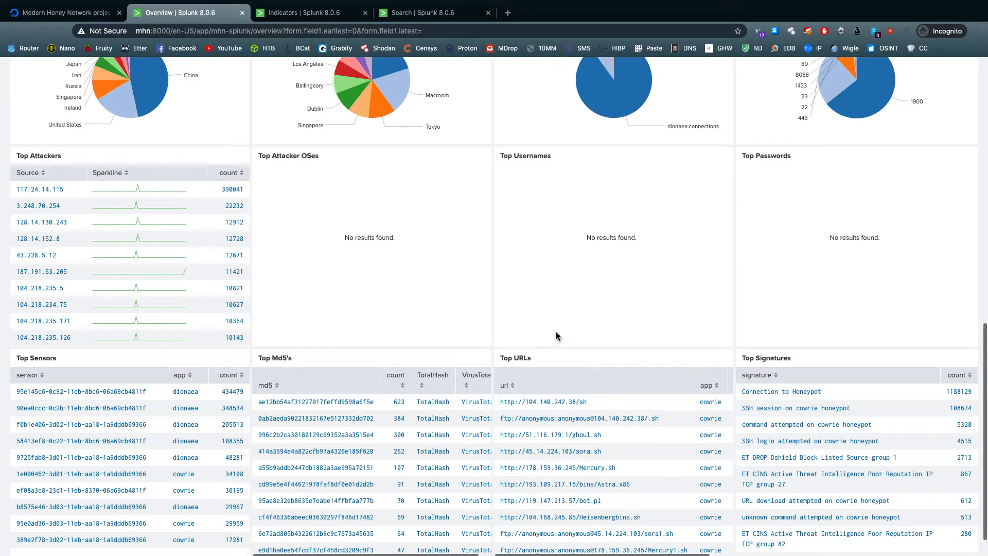
Return from the Splunk Overview dashboard to the SSH terminal and highlight the URLs printed from samples.txt
scroll(530, 396, "down", 2)
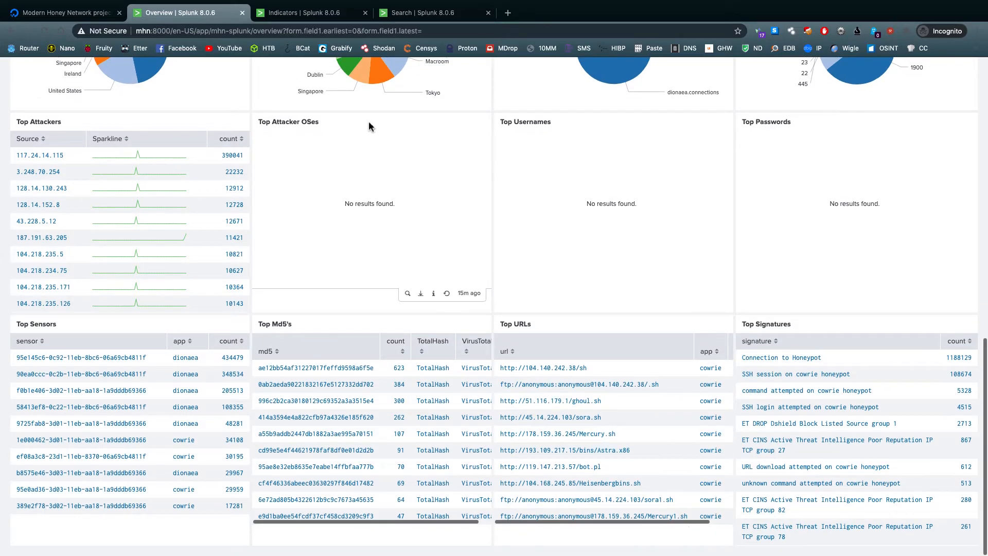
key("ctrl+Right")
left_click(302, 410)
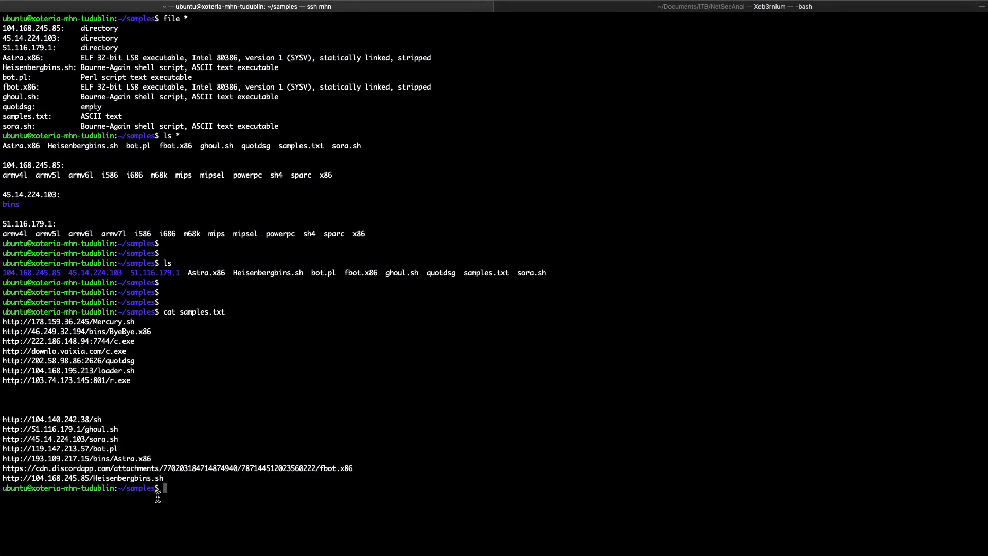
left_click_drag(167, 479, 3, 320)
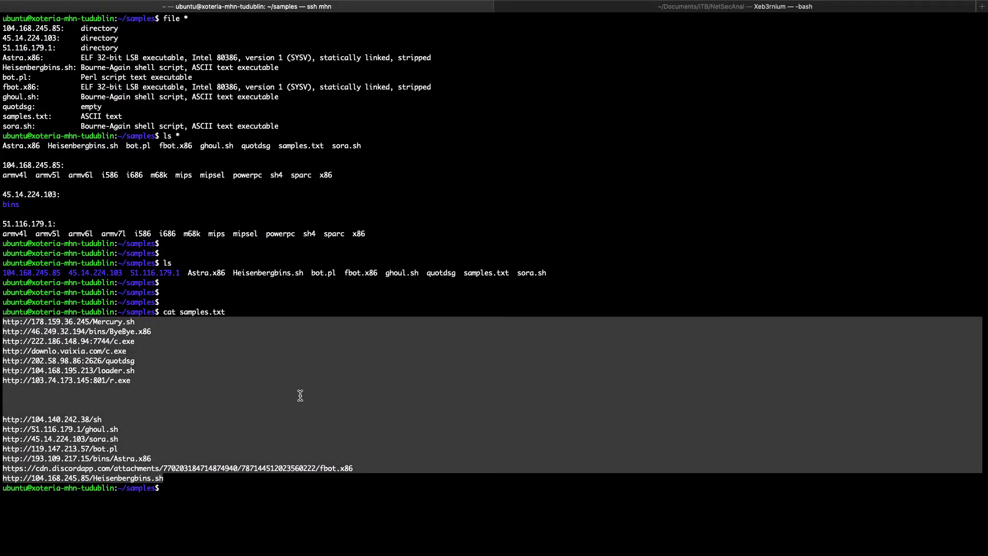
left_click(308, 393)
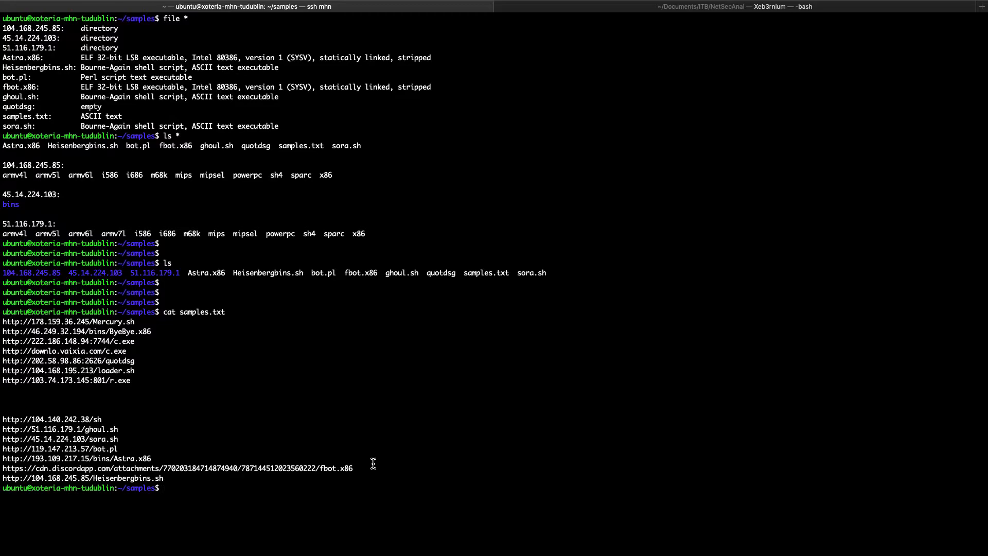
Clear the terminal and list the samples directory in long format, including hidden files, with ls -lah
key("ctrl+l")
type("ls -lah")
key("Return")
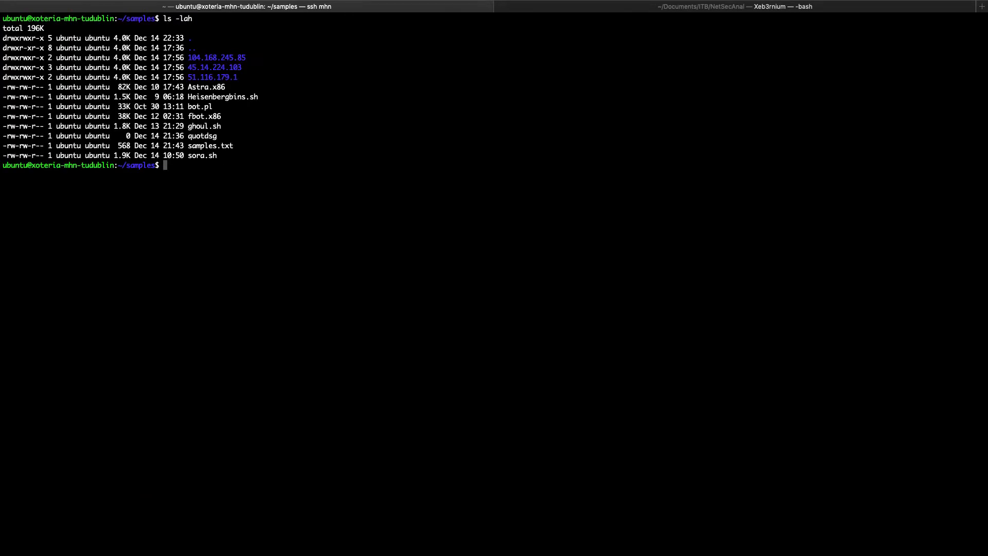
key("Return")
key("Return")
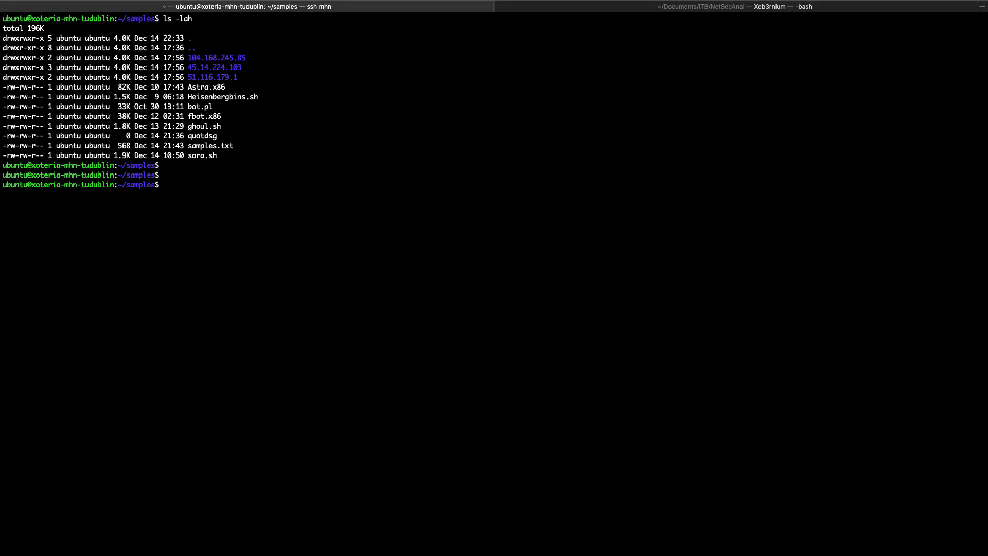
Identify the file type of the fbot.x86 sample with the file command
type("file")
type("fbot.x86")
key("Return")
key("Return")
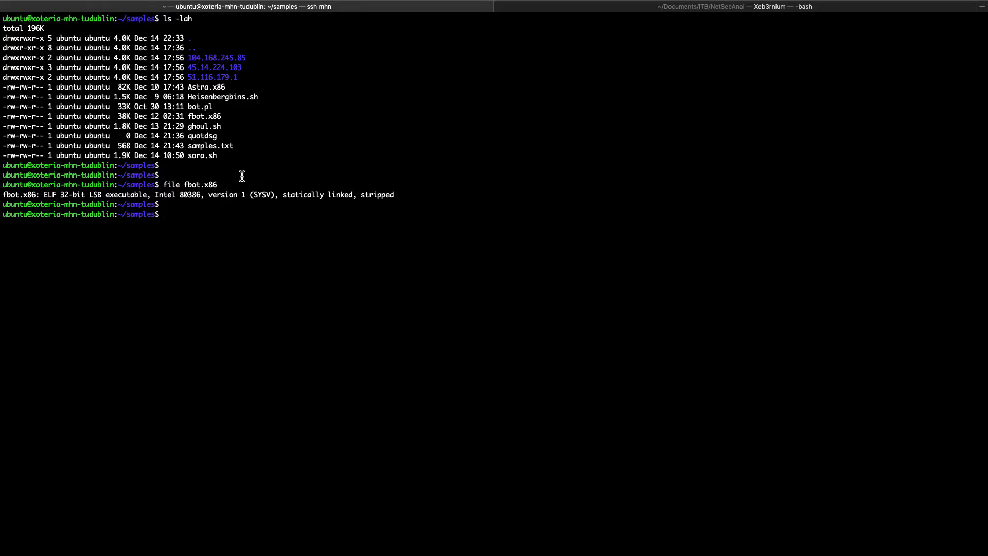
List the contents of the 104.168.245.85 directory in the terminal
type("ls 1")
key("Tab")
key("Return")
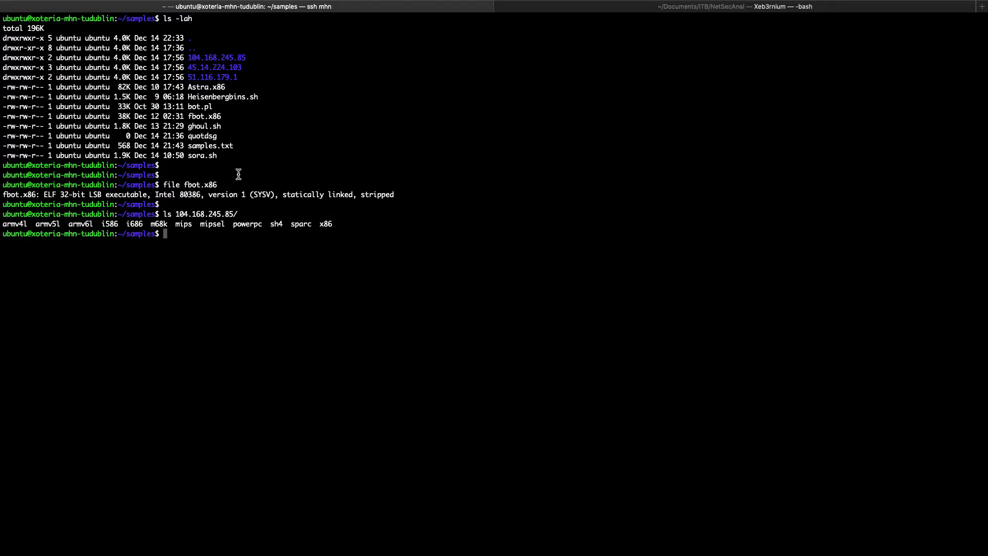
Highlight the IP-named directories, the listed architecture builds, and the ELF description of fbot.x86 in the terminal output
left_click_drag(240, 77, 197, 62)
left_click_drag(340, 225, 4, 227)
left_click(219, 239)
left_click_drag(47, 194, 337, 194)
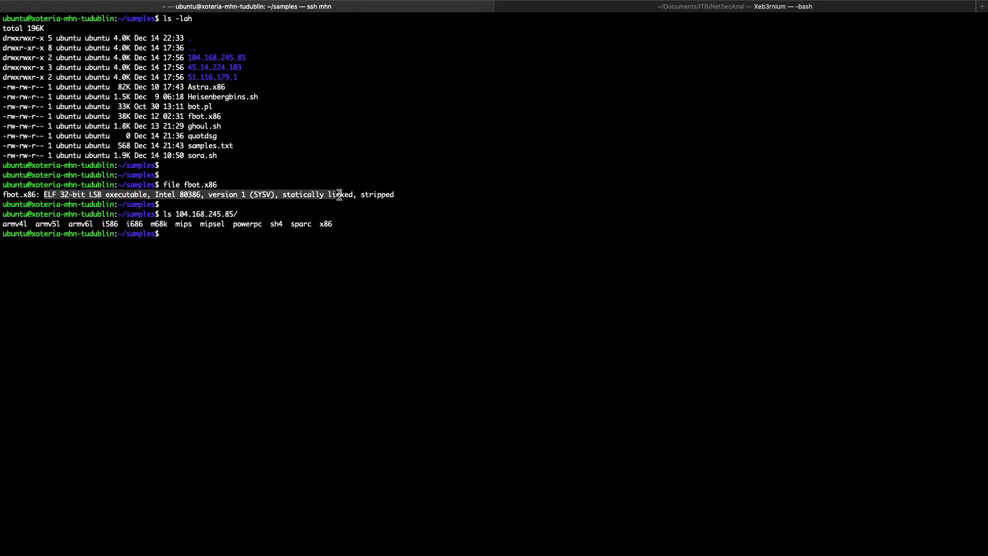
left_click(240, 282)
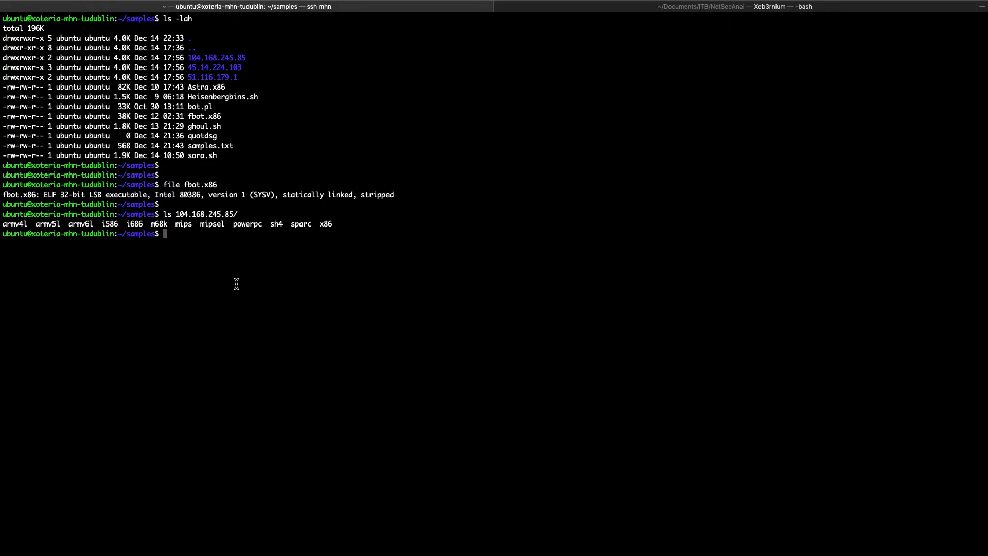
Switch to the desktop and expand the Dock's file stack to locate the local copy of fbot.x86
key("ctrl+Left")
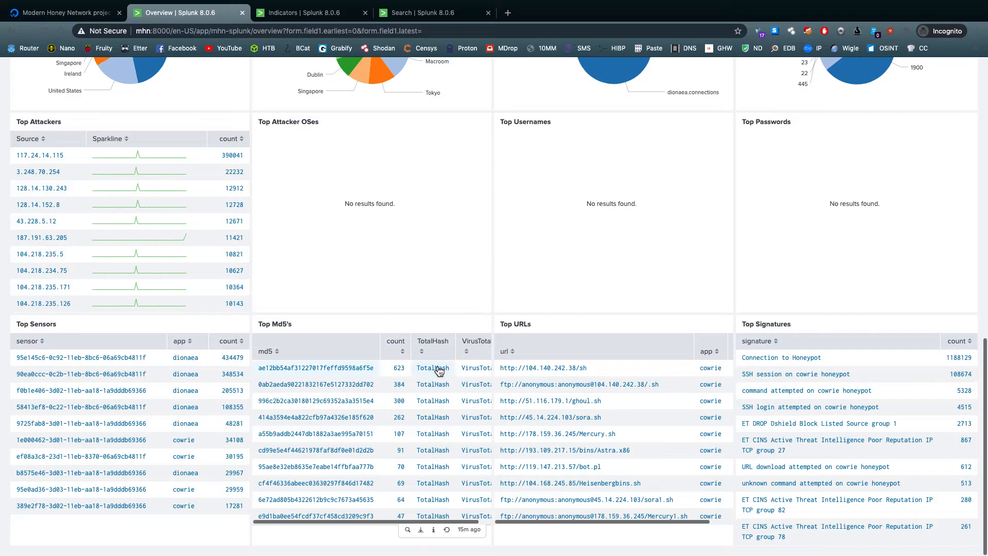
key("ctrl+Right")
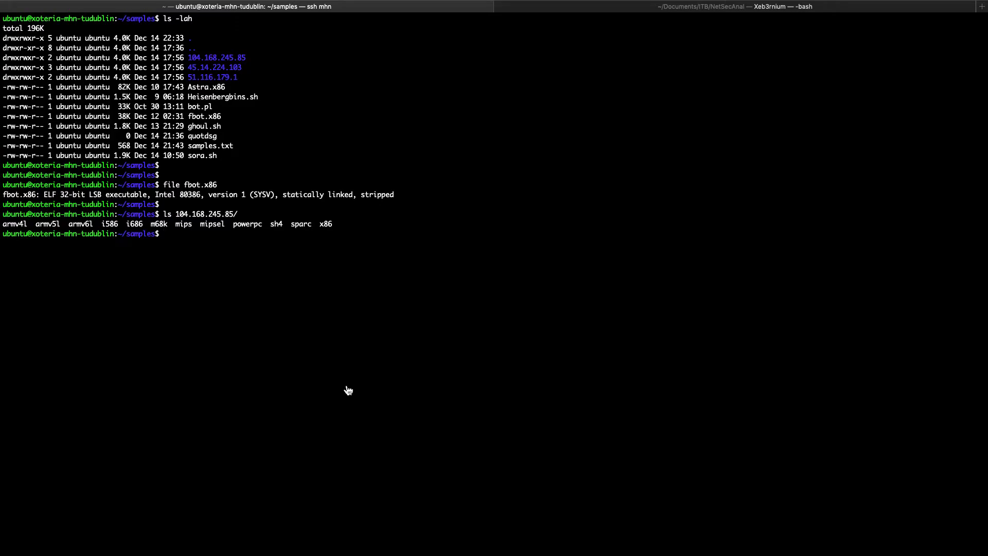
key("ctrl+Left")
key("ctrl+Left")
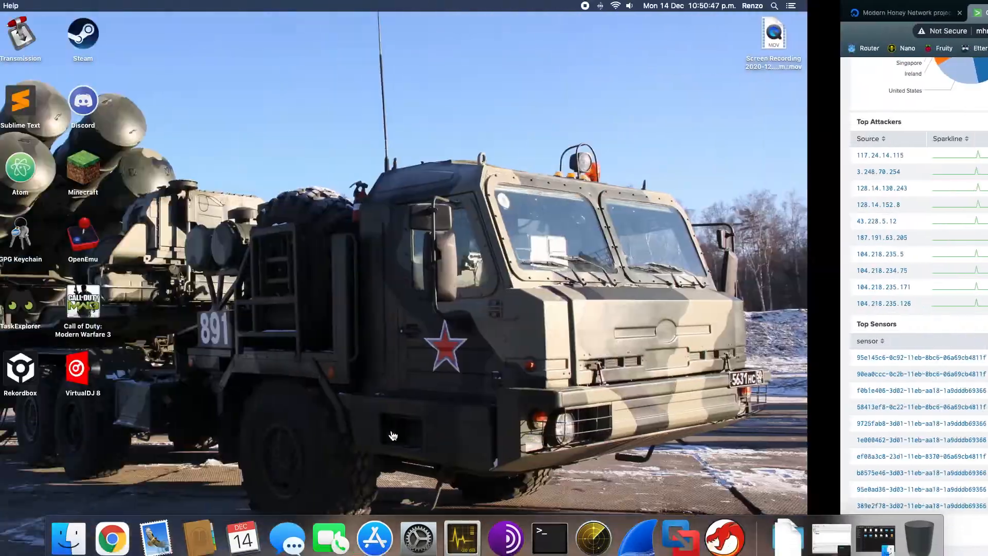
left_click(788, 530)
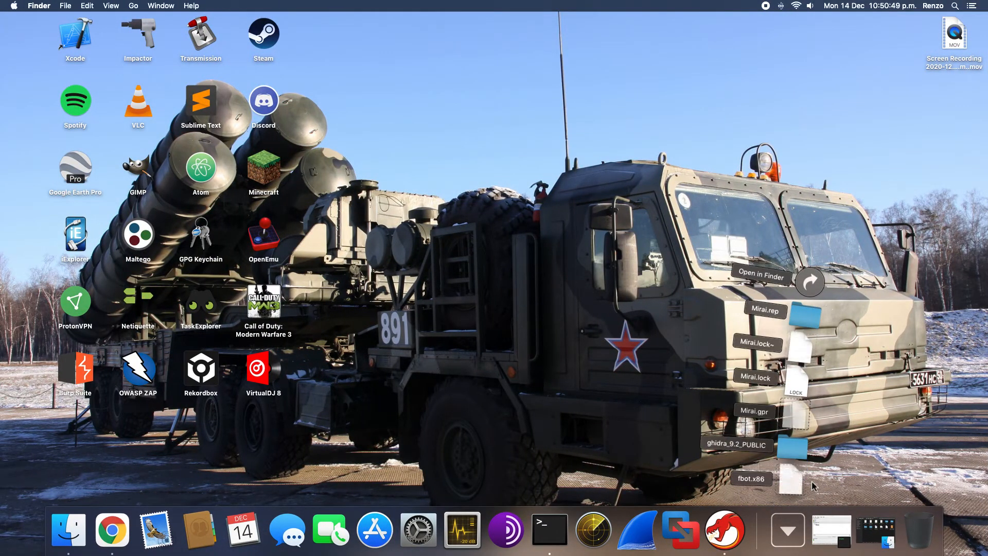
Switch to the browser, search Google for virustotal in a new tab, and open the VirusTotal website
key("ctrl+Right")
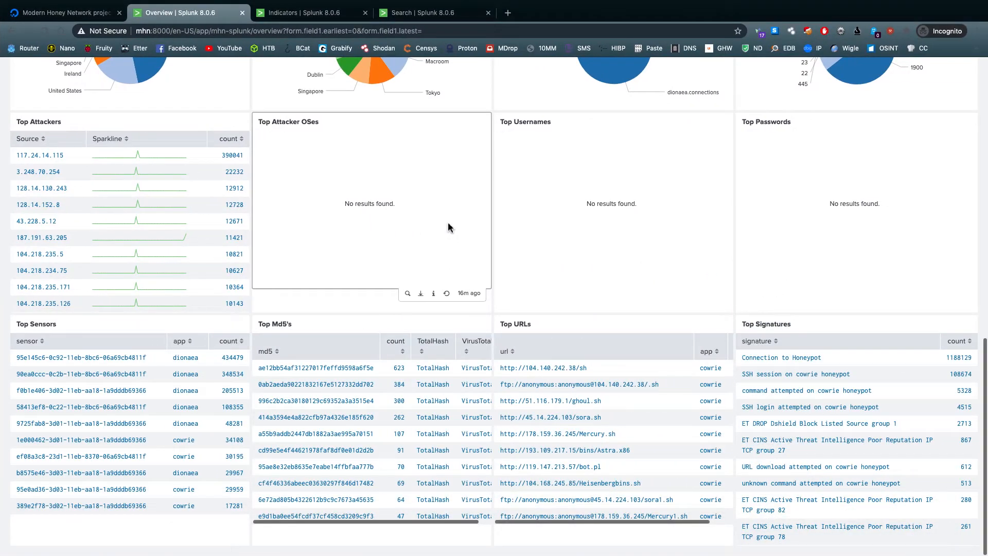
key("super+t")
type("voi")
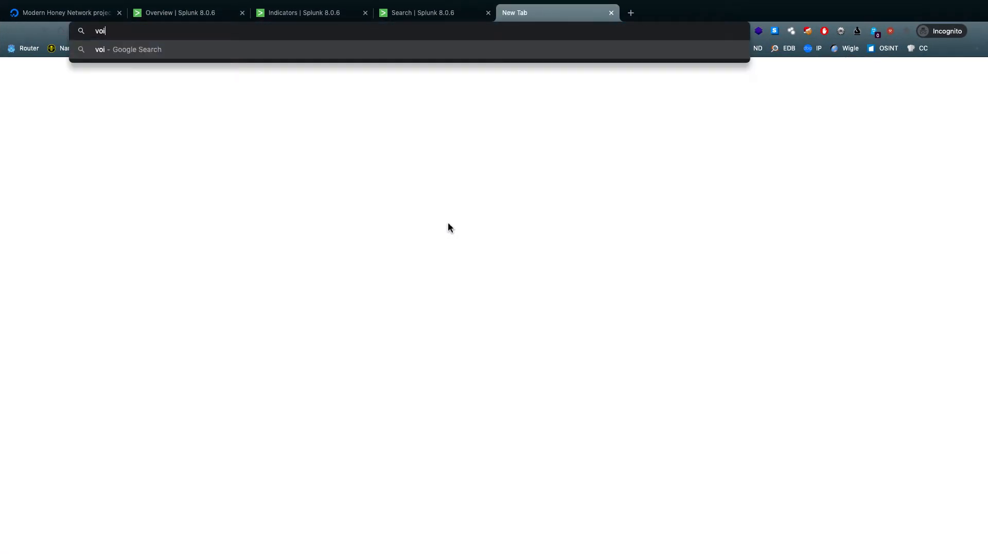
type("w")
key("BackSpace")
key("BackSpace")
type("irustotal")
key("Return")
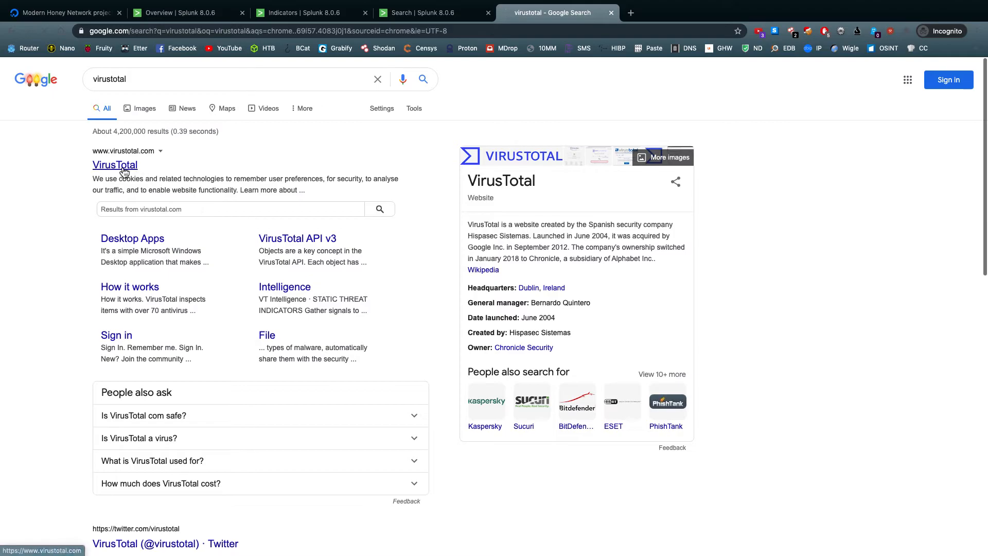
left_click(124, 171)
Submit fbot.x86 from the Dock's file stack to VirusTotal for scanning
key("ctrl+Left")
left_click(804, 510)
key("super+Tab")
mouse_move(465, 280)
left_mouse_down()
mouse_move(473, 265)
mouse_move(483, 288)
left_mouse_up()
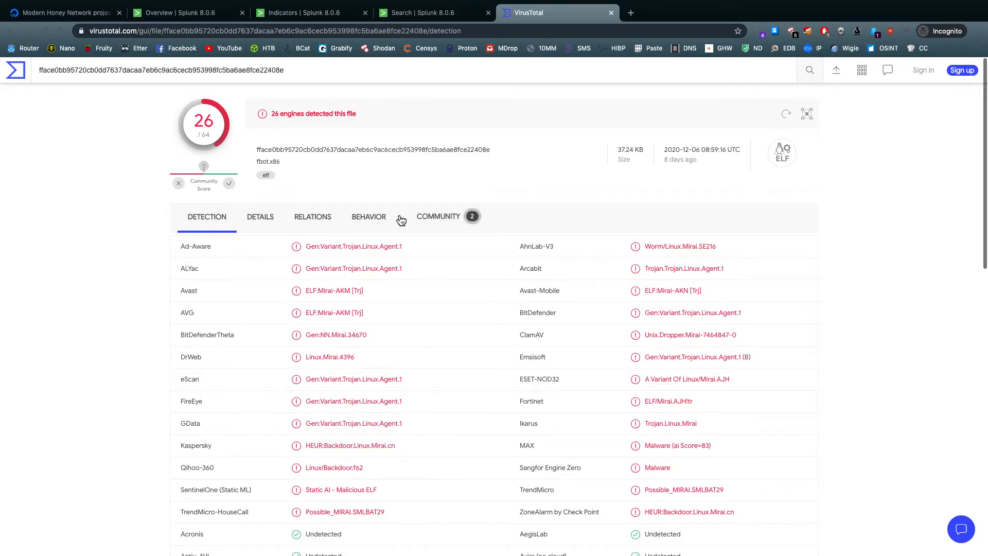
Review the antivirus detections for fbot.x86 on VirusTotal, and close the report
scroll(404, 375, "down", 2)
scroll(404, 375, "down", 5)
scroll(402, 375, "up", 10)
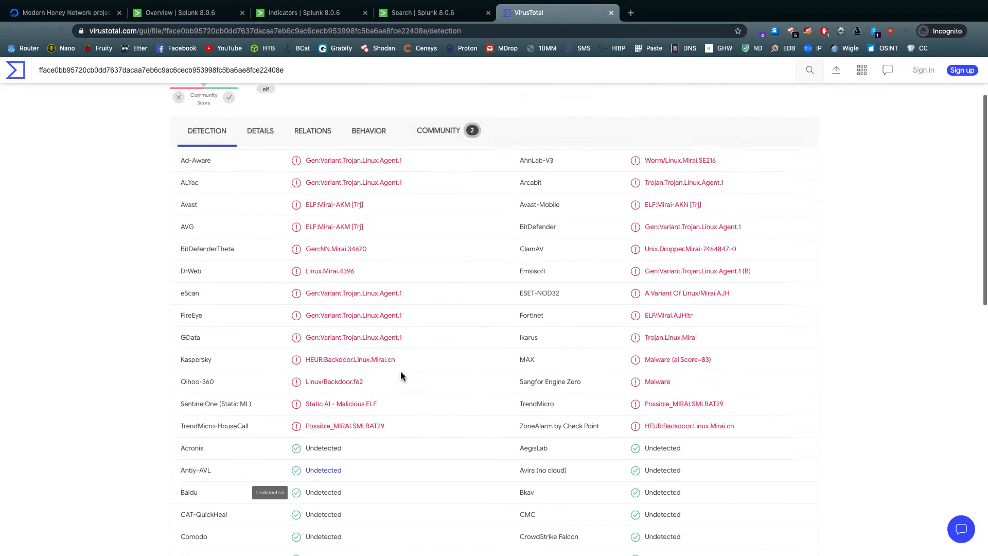
key("ctrl+w")
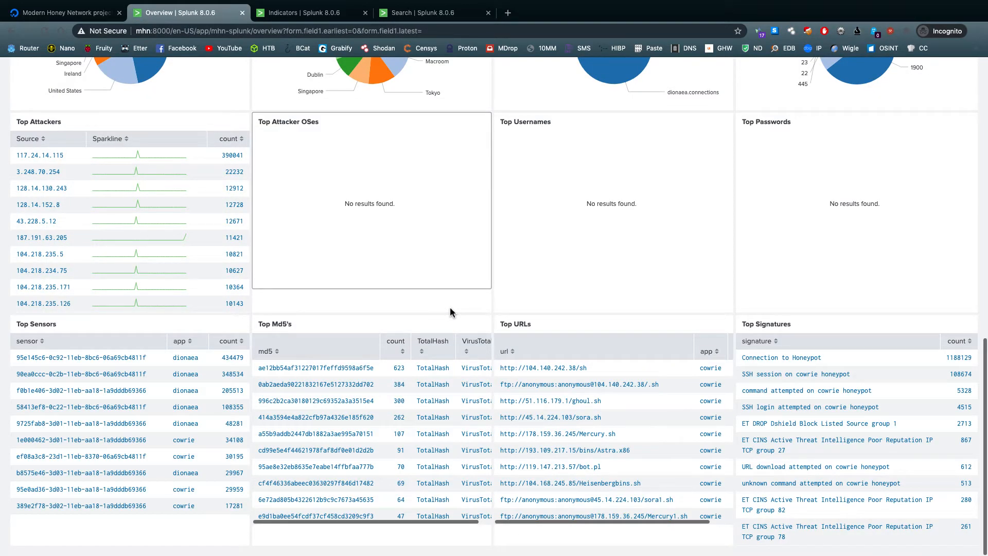
Switch to the SSH terminal, extract the printable text from fbot.x86 with the strings command, and examine the output
key("ctrl+Right")
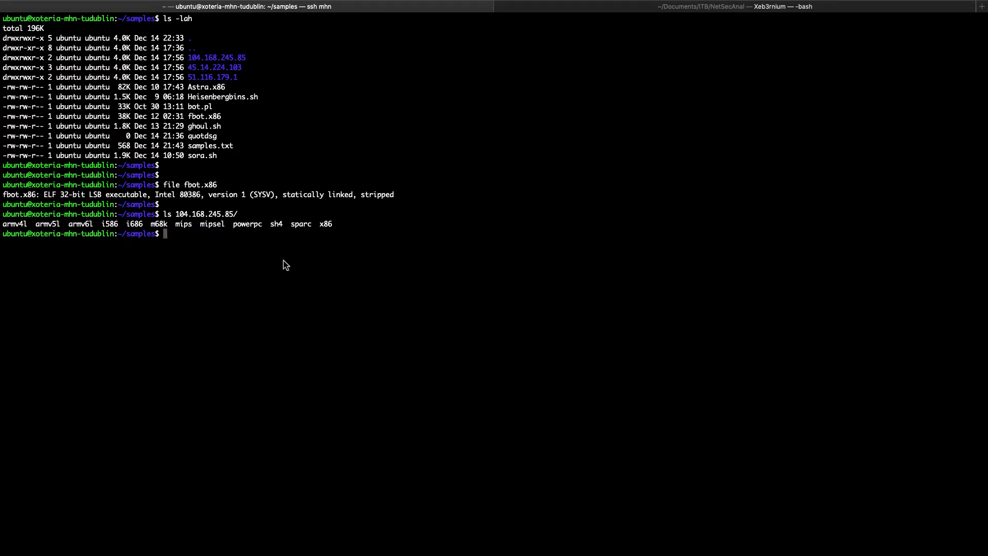
type("strings fb")
key("Tab")
key("Return")
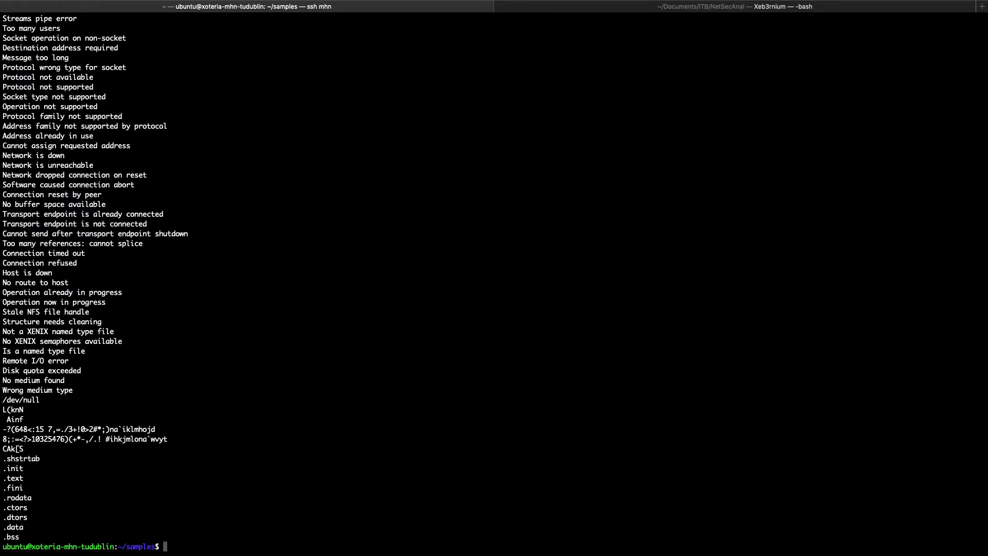
scroll(287, 249, "up", 20)
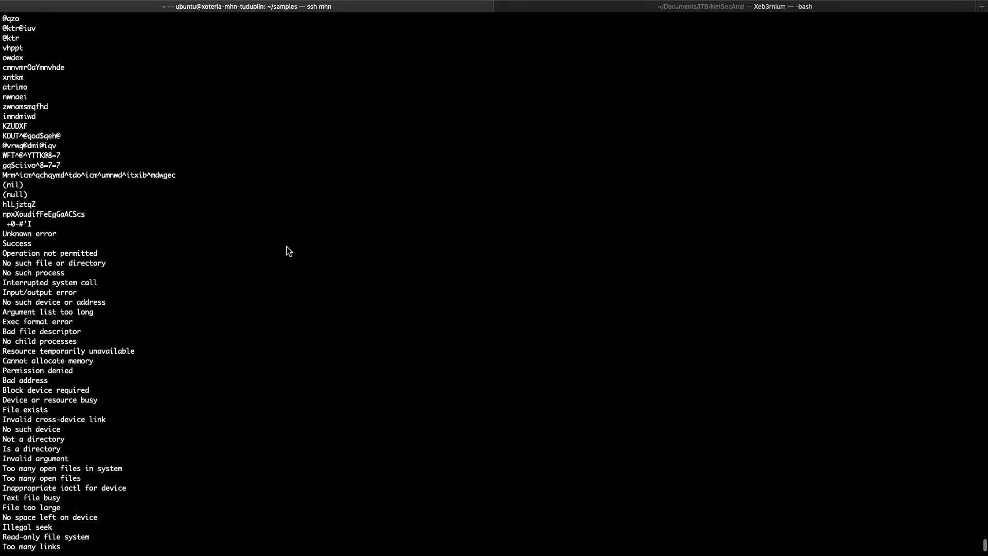
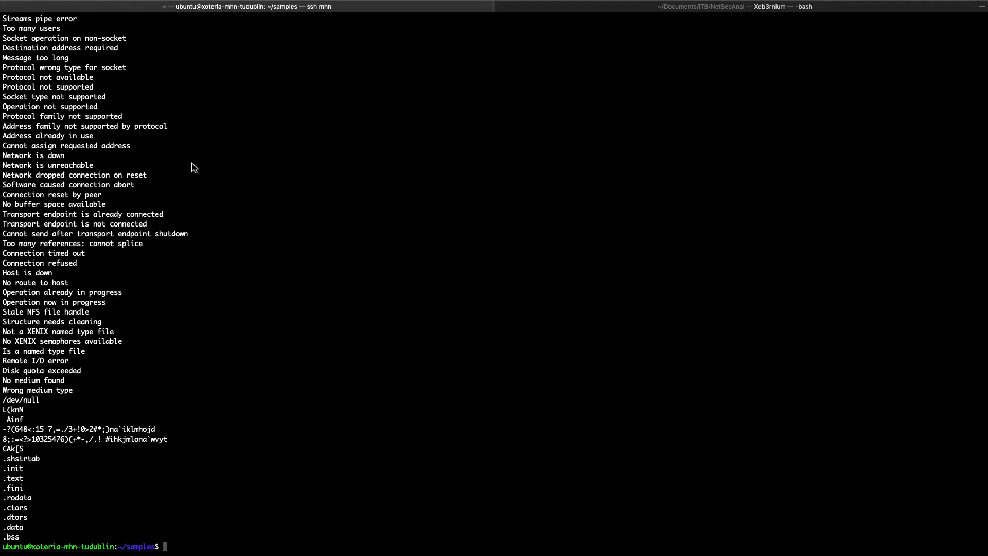
Switch to Ghidra and examine the start of fbot.x86's .text disassembly alongside the decompiled code of the __i686.get_pc_thunk.bx function
key("ctrl+Right")
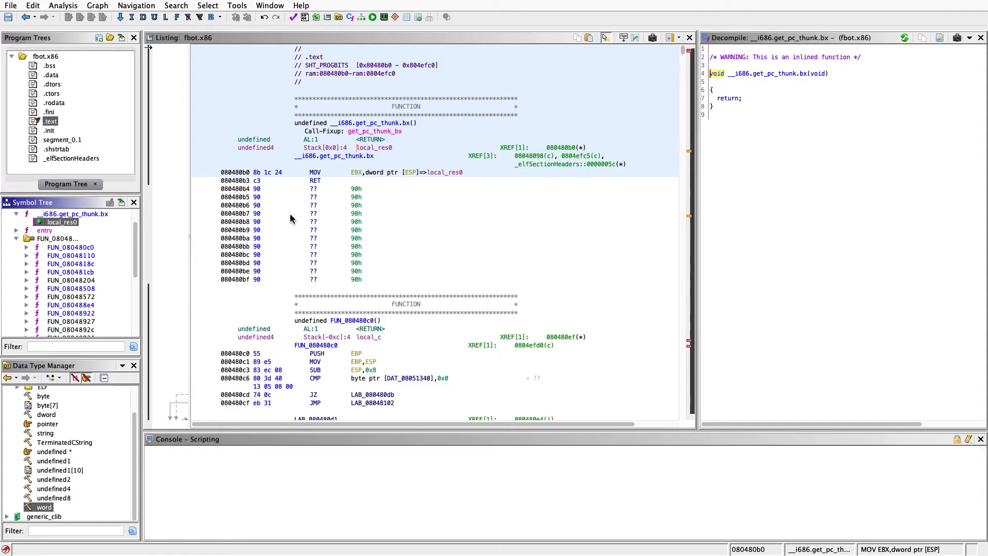
scroll(85, 243, "up", 2)
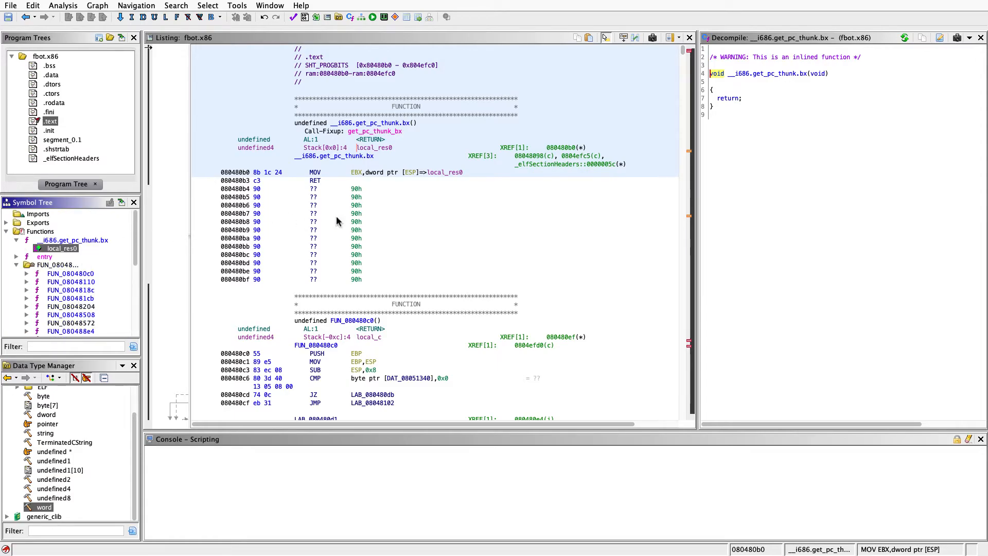
scroll(337, 221, "down", 5)
scroll(337, 221, "up", 5)
left_click(411, 213)
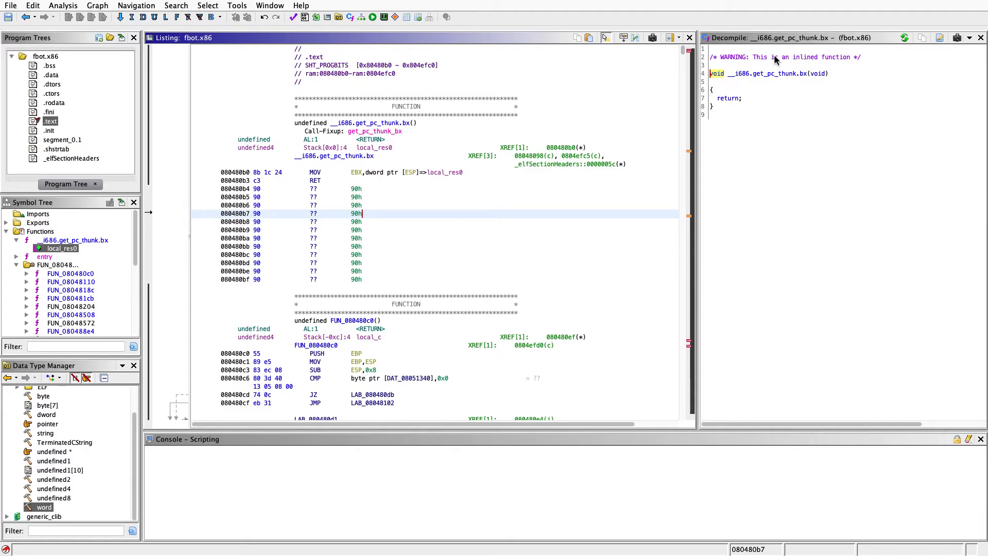
left_click(452, 180)
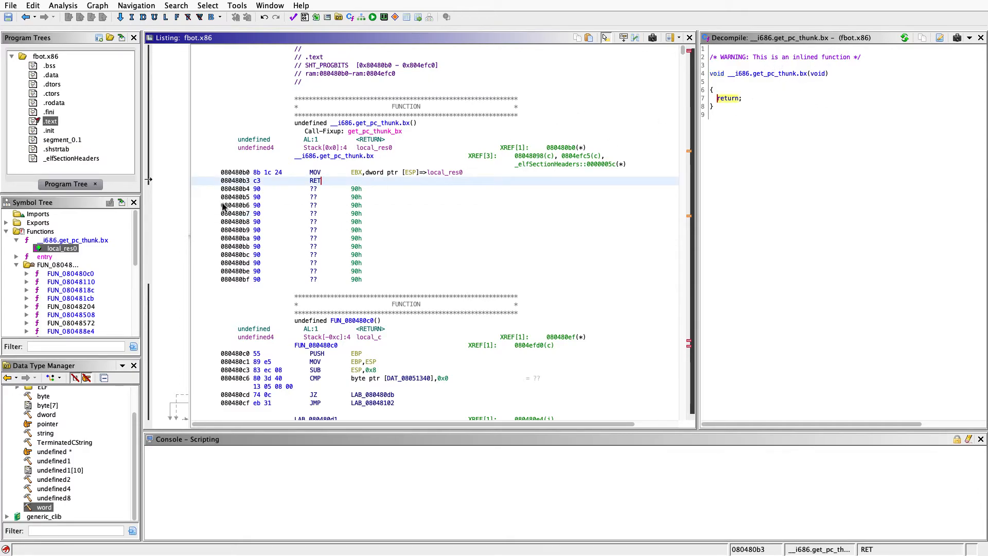
Browse the functions in fbot.x86's symbol tree and look through the assembly instructions in the disassembly listing
scroll(80, 271, "down", 10)
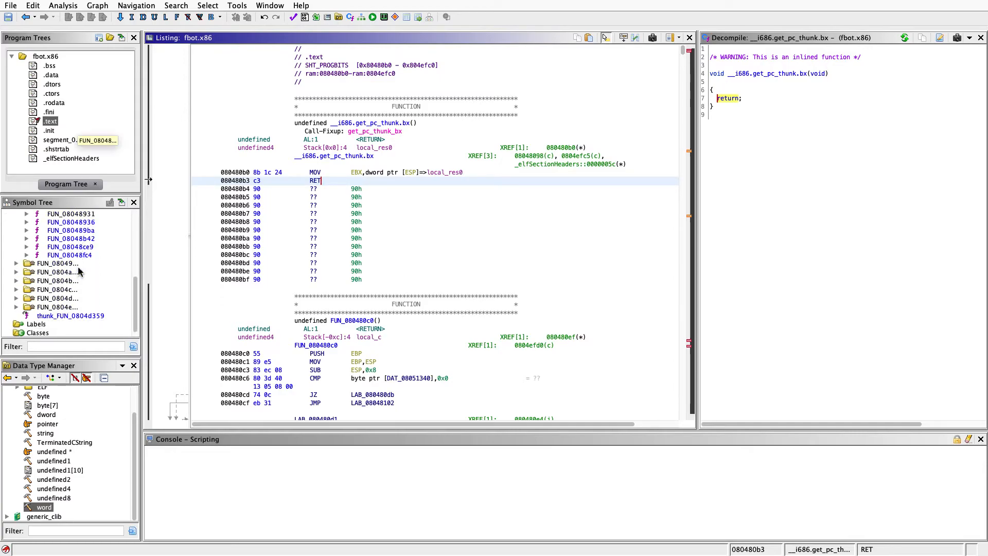
scroll(80, 272, "down", 1)
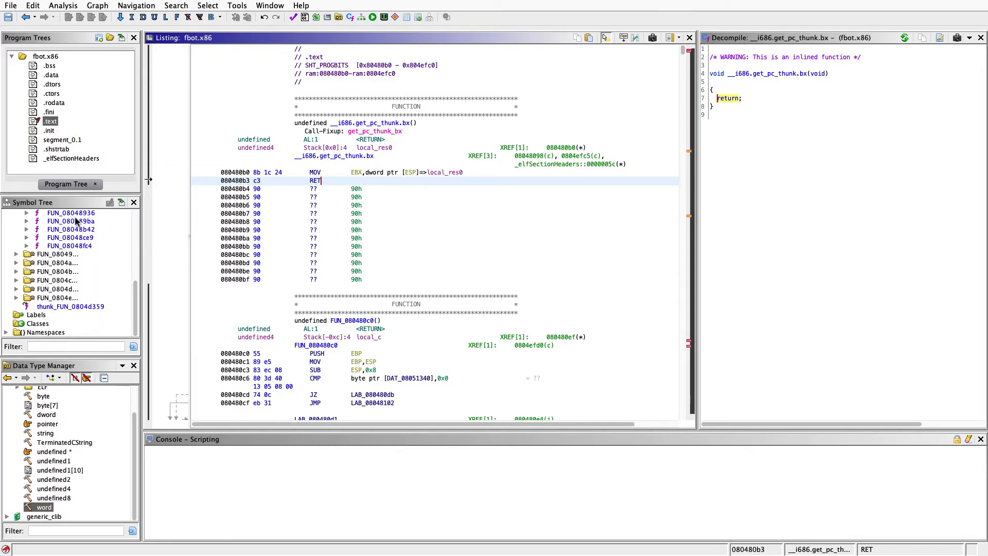
mouse_move(70, 237)
scroll(69, 238, "up", 5)
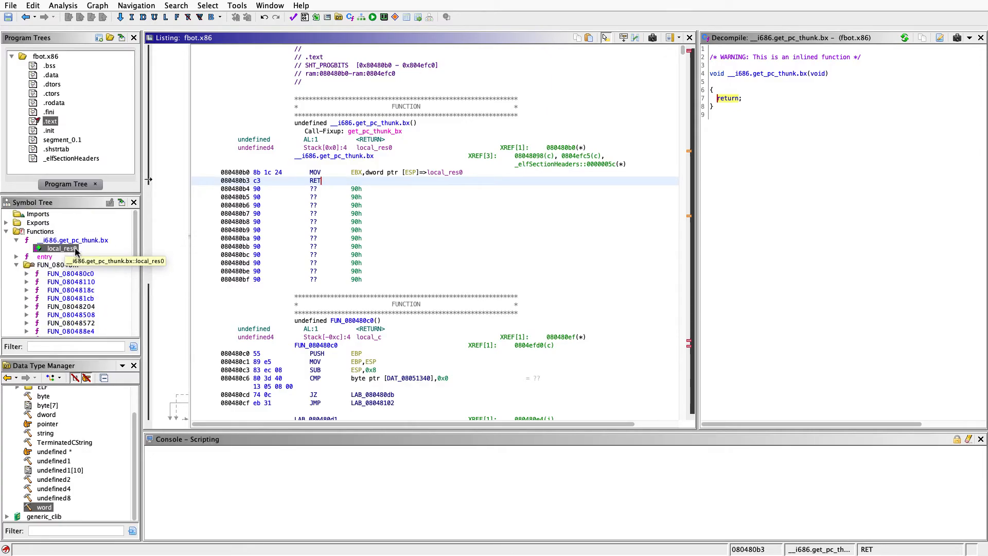
scroll(364, 329, "down", 20)
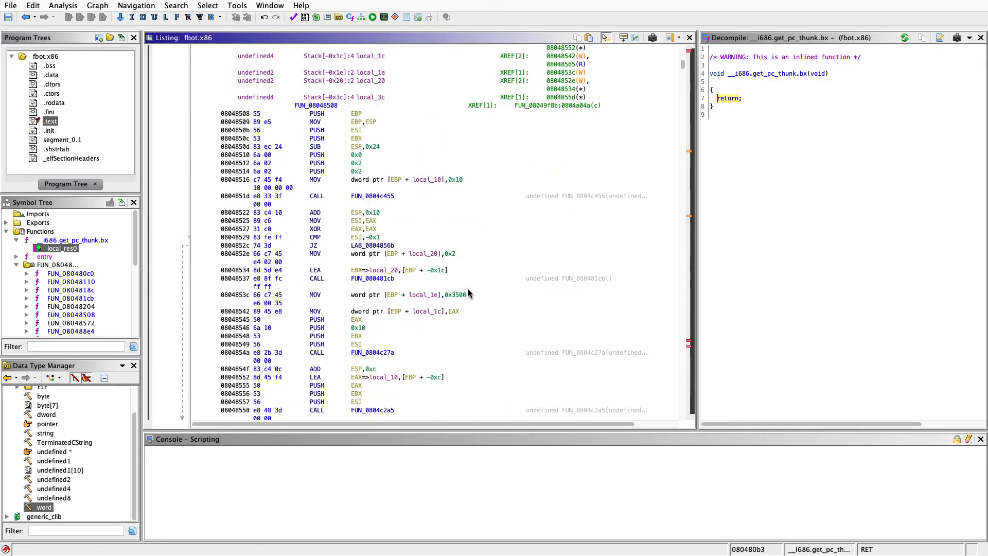
scroll(468, 293, "down", 20)
left_click_drag(684, 82, 673, 49)
scroll(580, 224, "up", 20)
Switch to the SSH terminal and list all files in the samples directory in long, human-readable format with ls -lah
key("super+Tab")
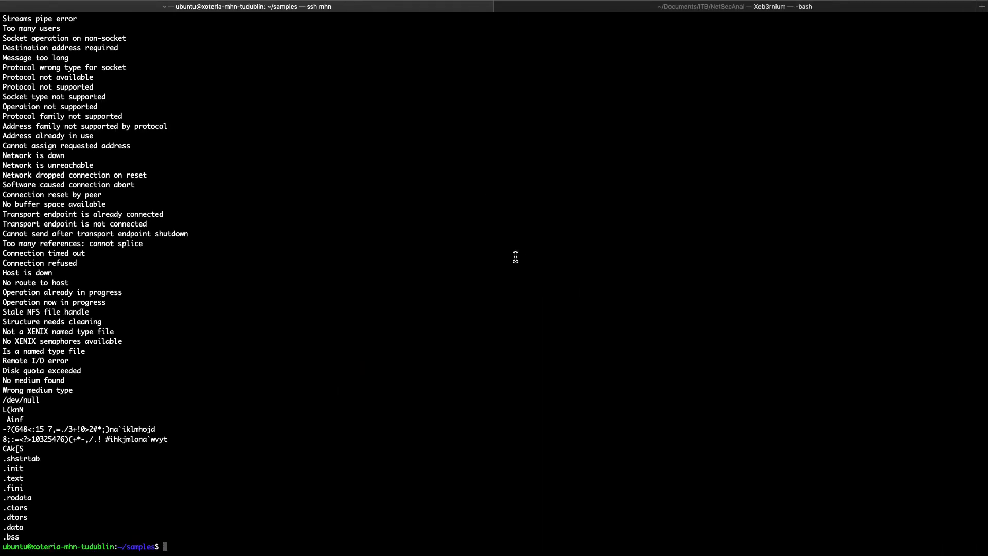
key("Return")
type("lsa")
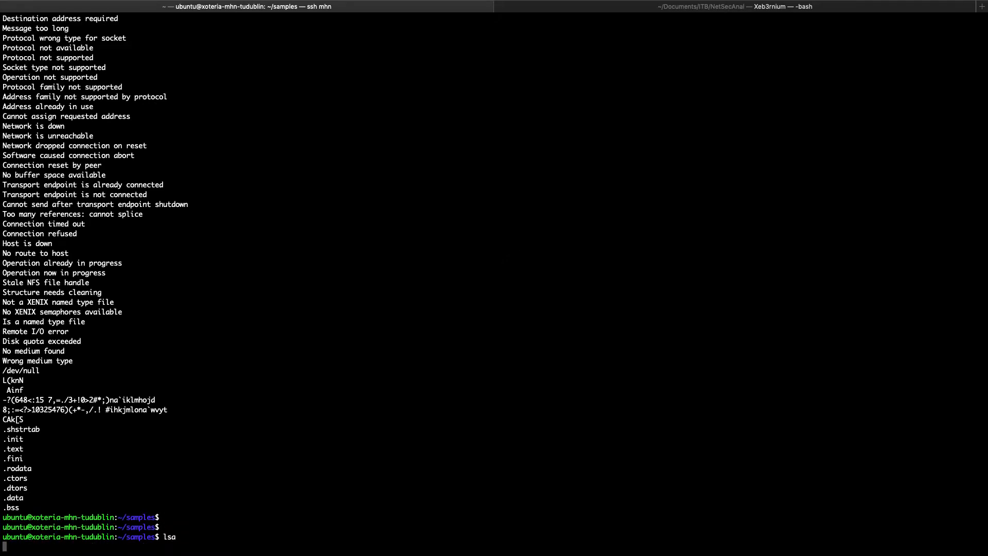
key("Return")
key("Return")
type("ls -lah")
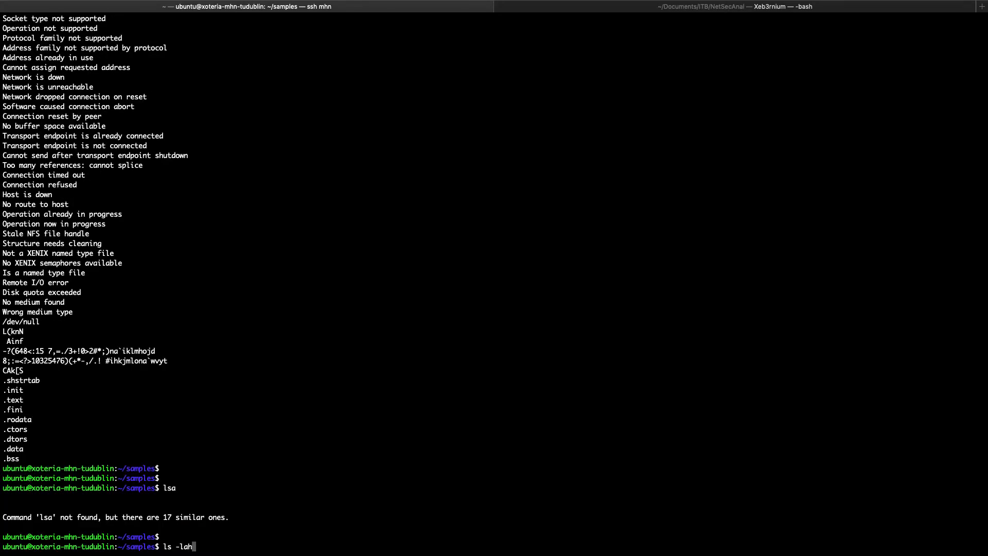
key("Return")
key("Return")
key("Return")
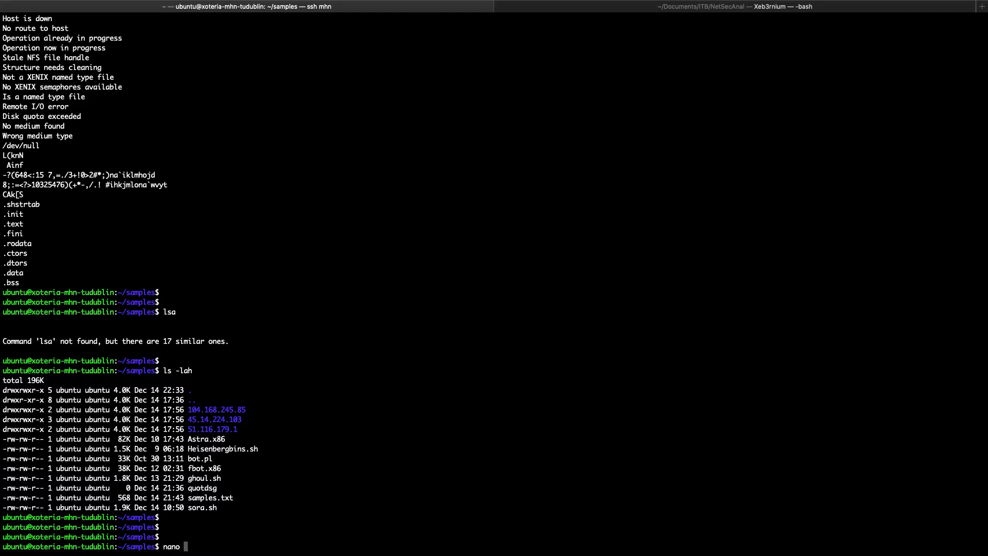
Open the bot.pl sample in the nano editor to view its Perl source code
left_click_drag(215, 459, 153, 455)
left_click(333, 452)
type("bot.pl")
key("Return")
key("Return")
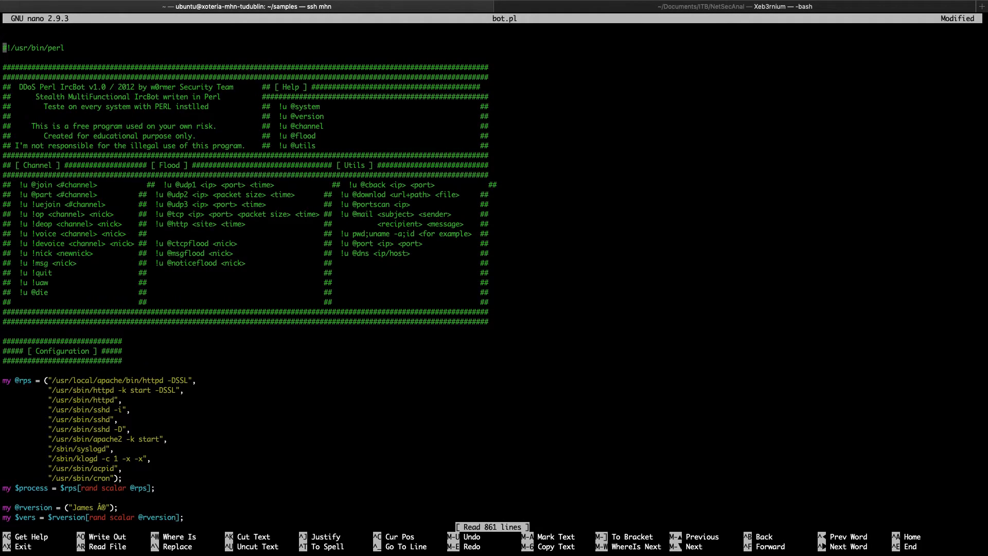
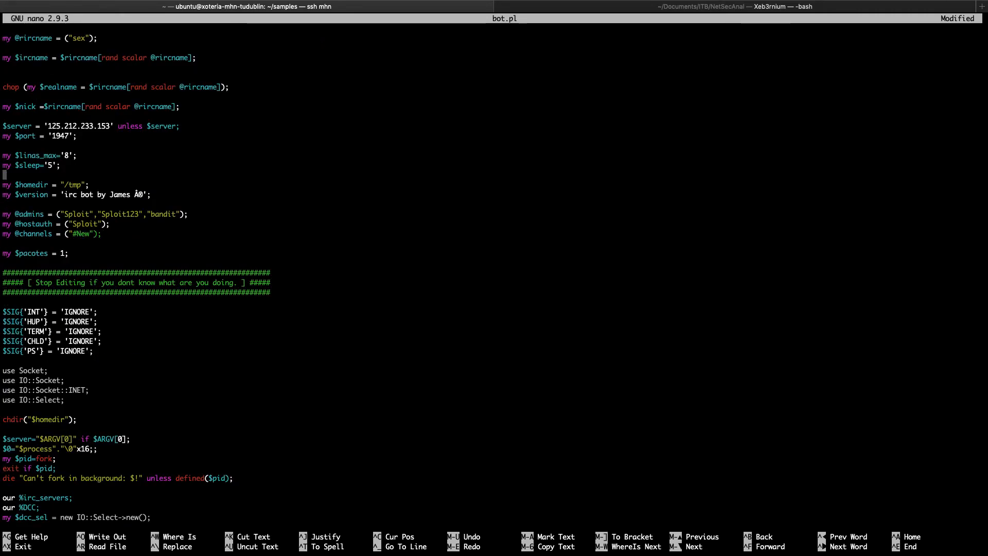
Read through the bot.pl source from the server and channel settings down to the conectar subroutine and the main IRC loop
scroll(493, 278, "down", 15)
scroll(494, 278, "down", 20)
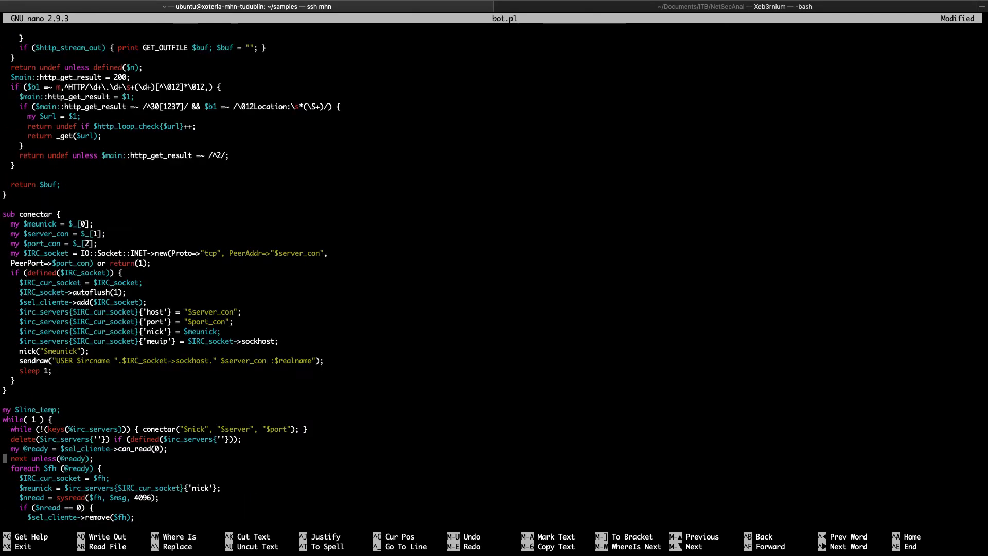
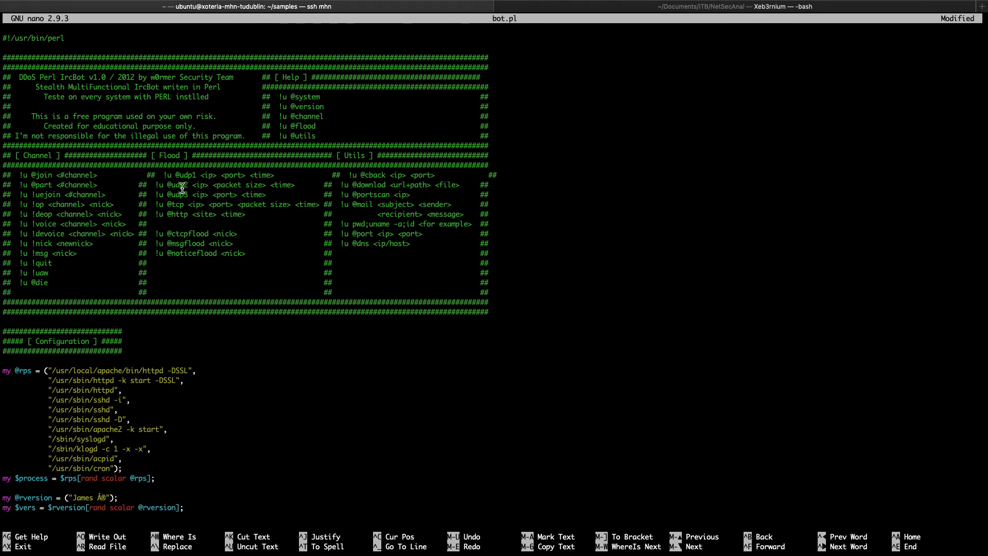
Close bot.pl without saving the modified buffer and try to list the samples folder with lls
key("ctrl+x")
key("n")
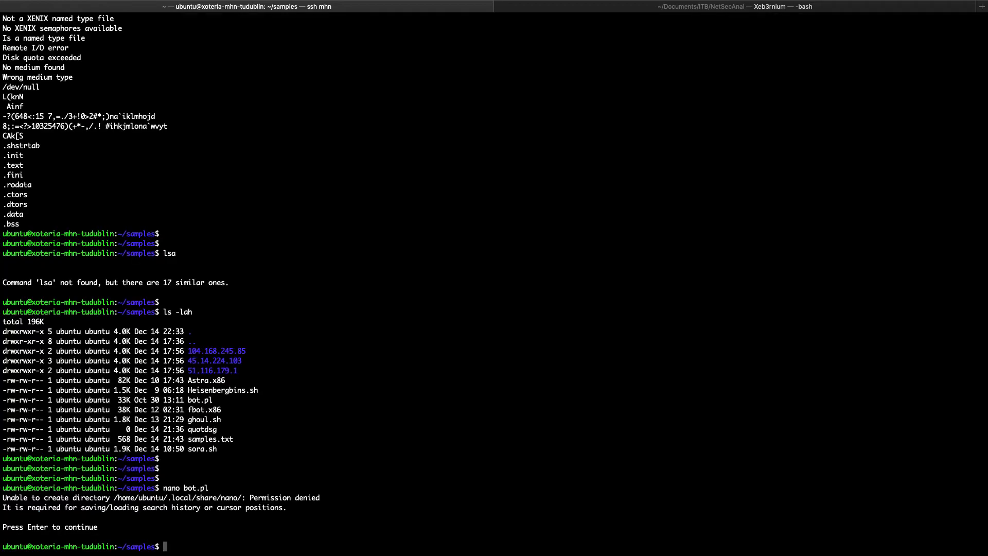
key("Return")
type("lls")
key("Return")
Switch to the browser and review the Splunk Overview dashboard from the attack totals and timeline down to the top attackers, MD5s, URLs and signatures
key("ctrl+Left")
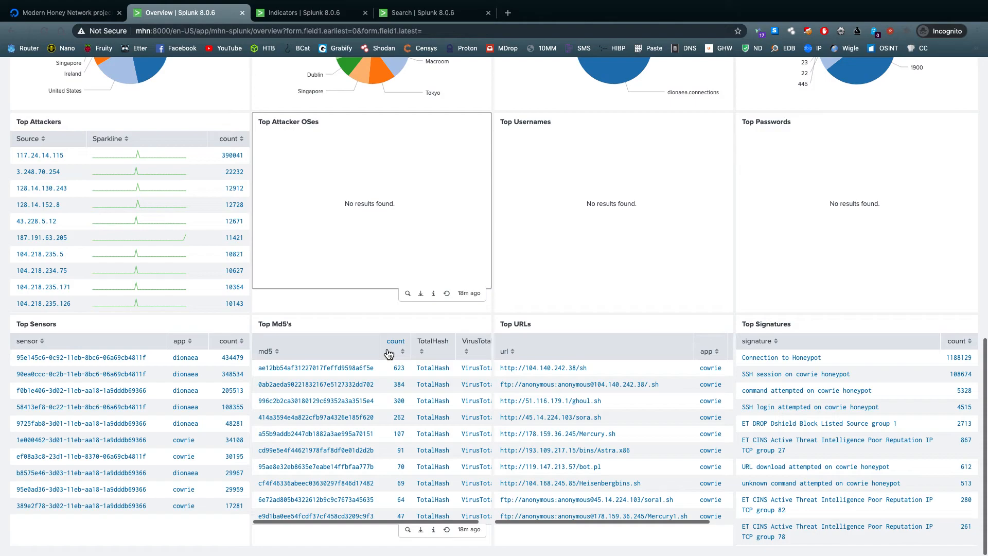
scroll(388, 353, "up", 15)
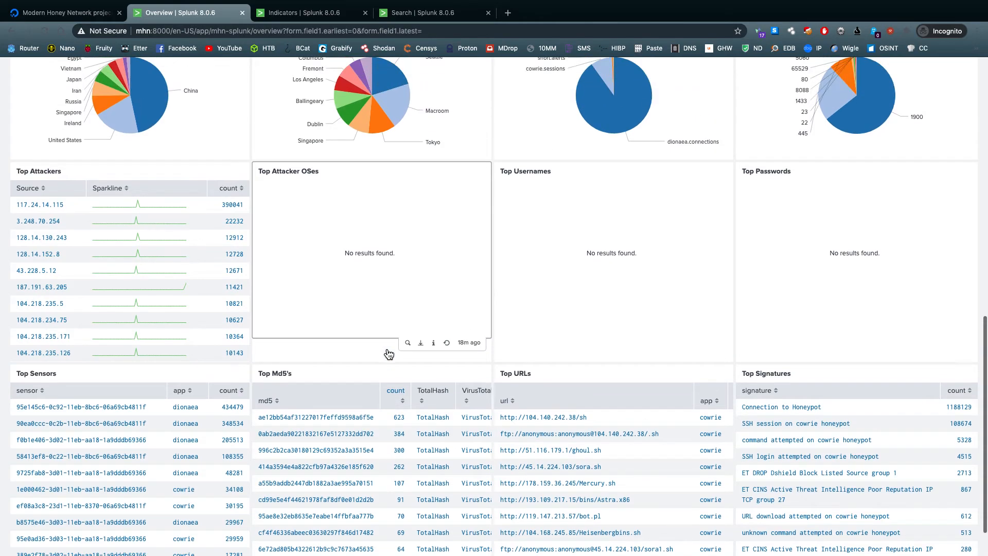
scroll(401, 351, "up", 2)
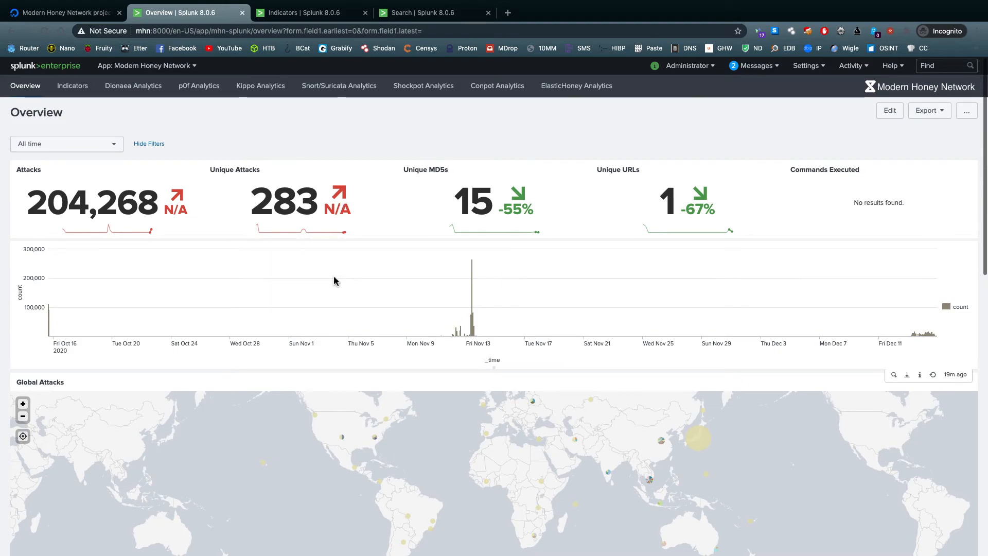
scroll(359, 273, "down", 1)
scroll(358, 273, "down", 15)
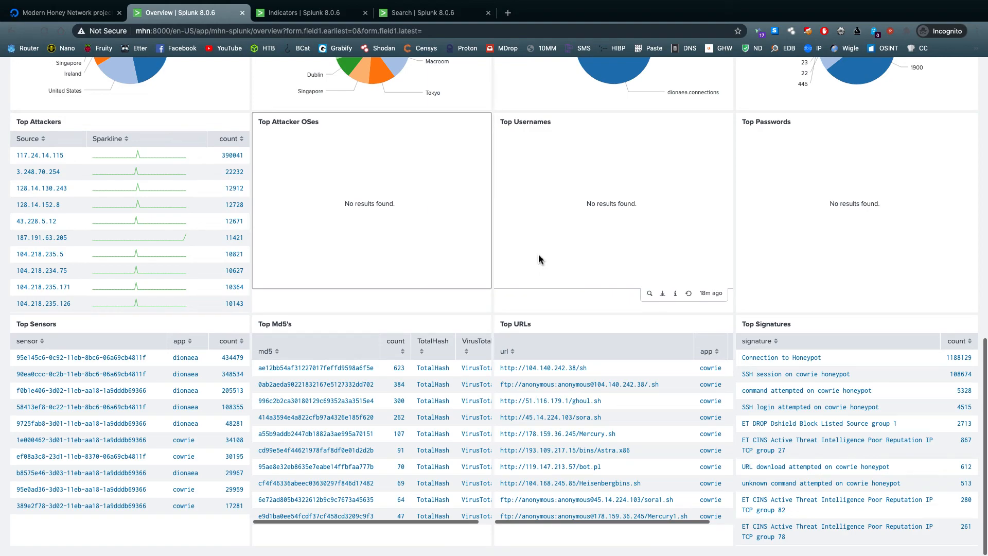
View the Modern Honey Network project's droplets in DigitalOcean and return to a fresh prompt in the terminal's SSH session
left_click(85, 15)
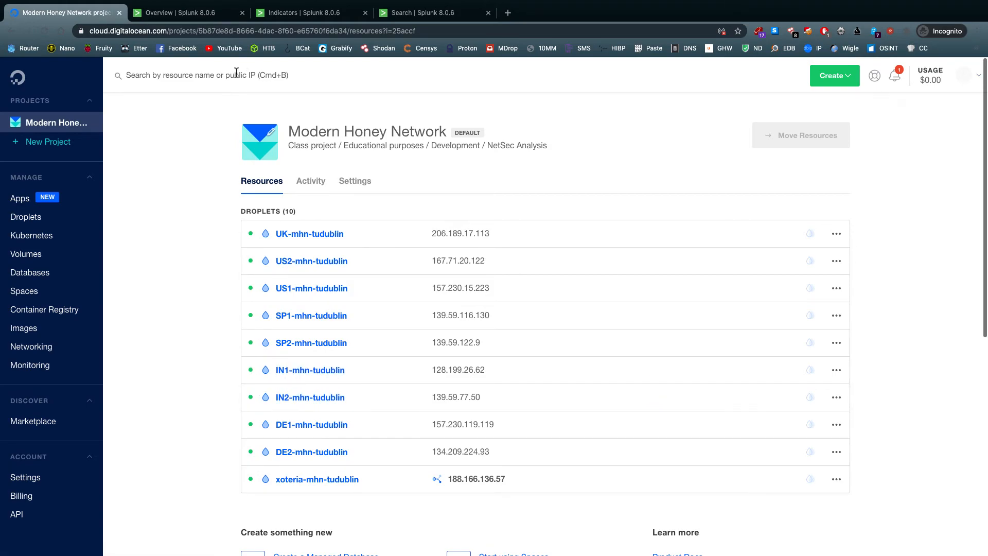
key("ctrl+Right")
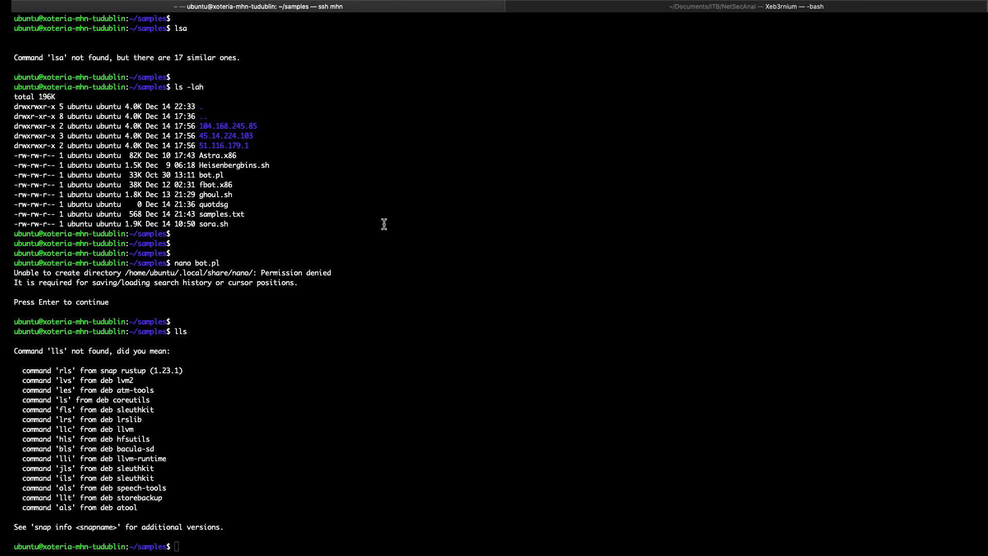
key("Return")
key("Return")
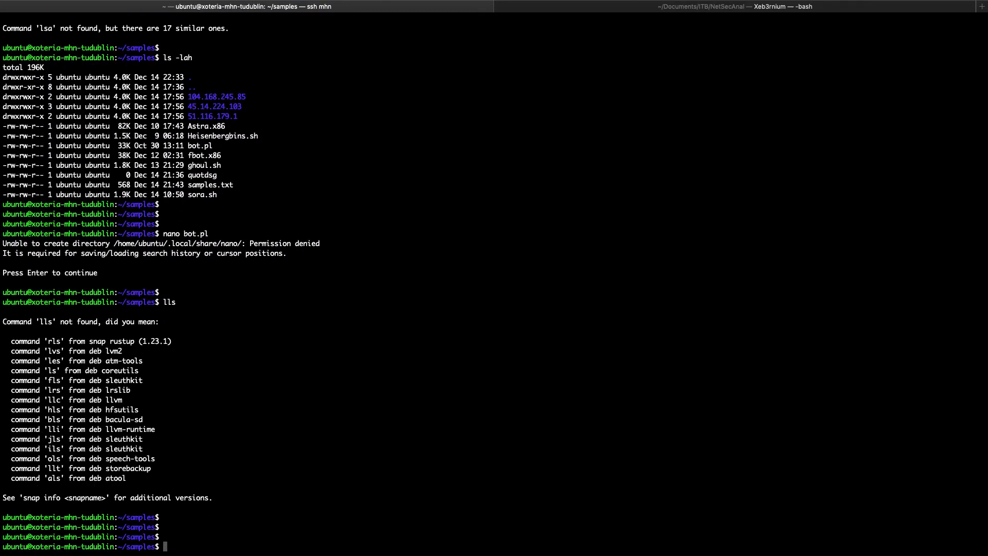
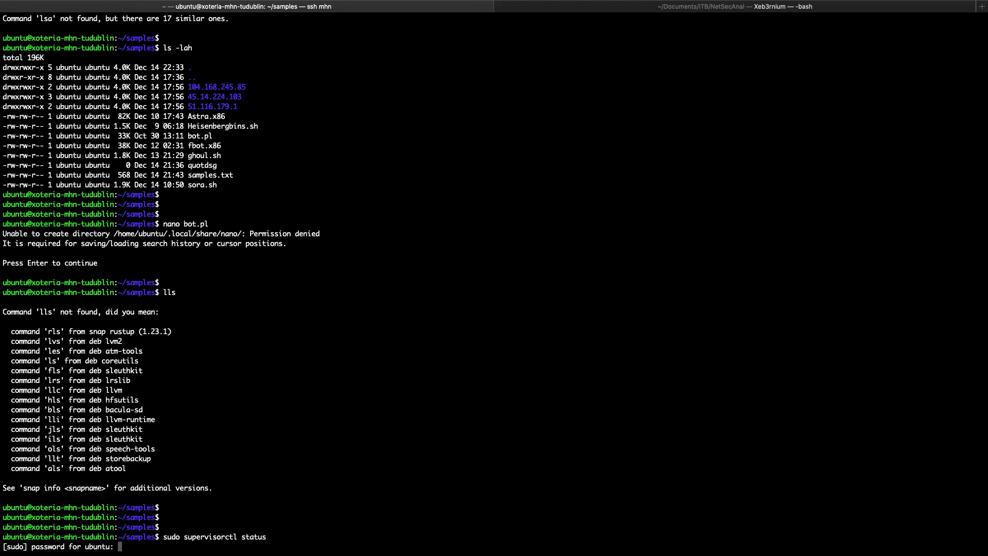
key("Return")
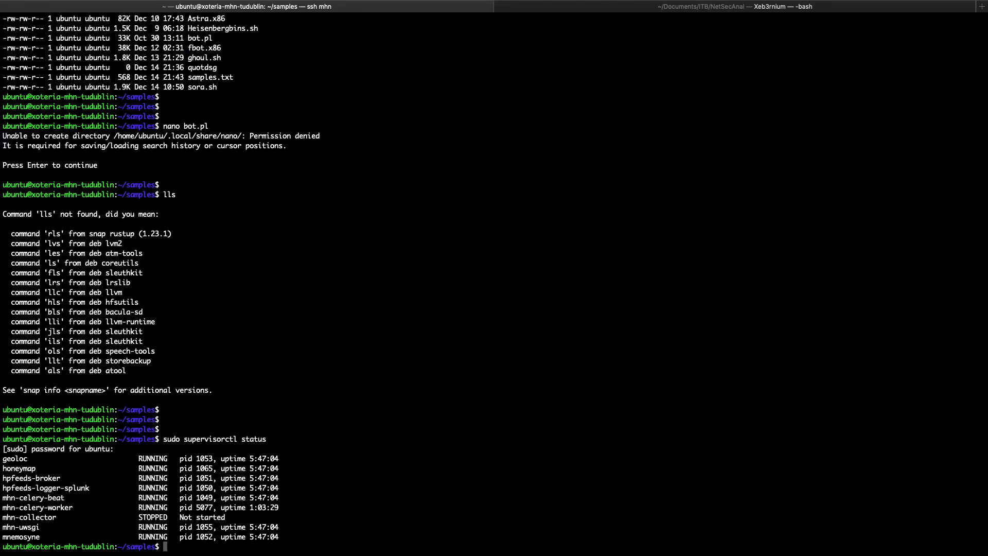
Submit the sudo password to check the supervisor service statuses, and highlight the hpfeeds-broker, hpfeeds-logger-splunk and mhn-celery-beat entries
left_click_drag(284, 507, 18, 459)
left_click(249, 477)
left_click_drag(245, 497, 108, 480)
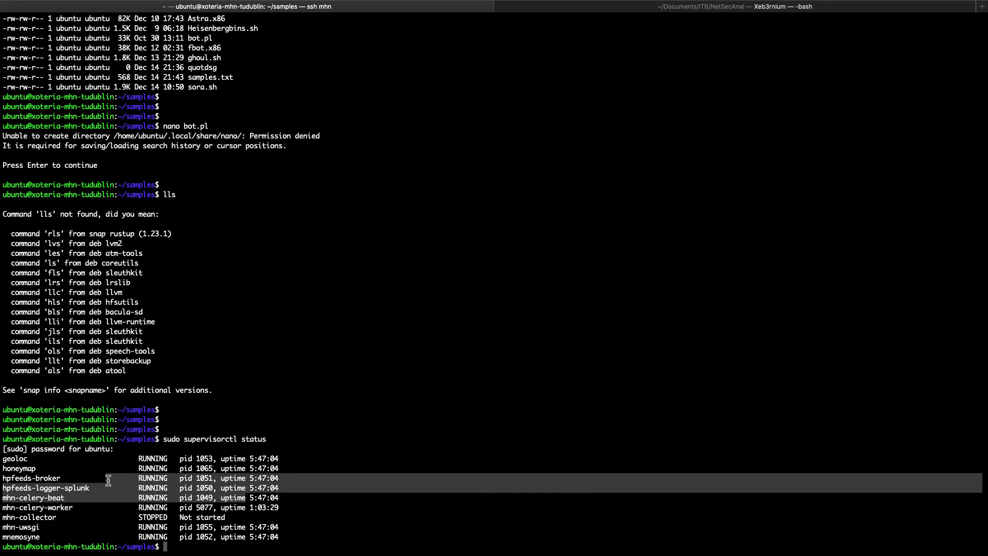
Switch to the browser and review the Splunk Overview dashboard from the attack totals down to the Top URLs table
key("super+Tab")
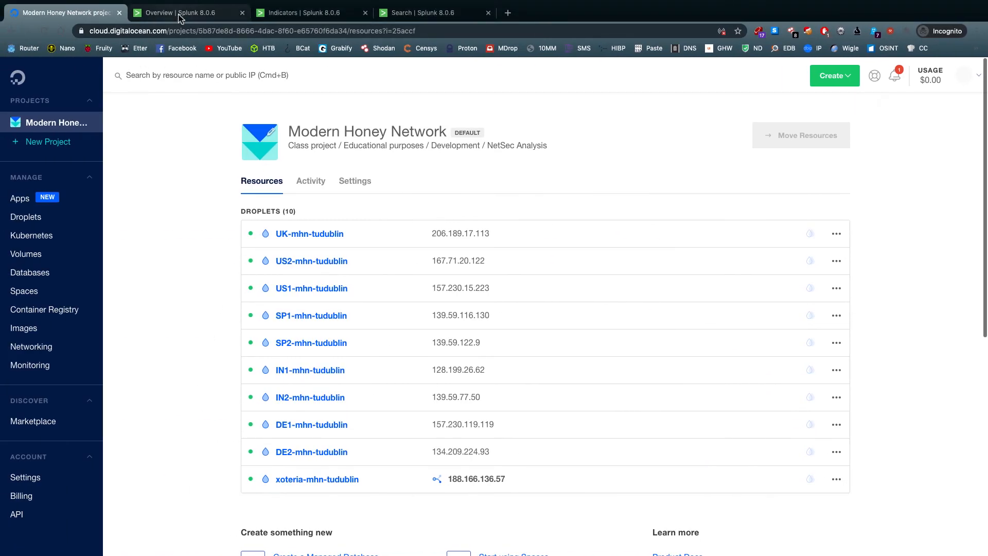
left_click(180, 13)
scroll(325, 172, "up", 10)
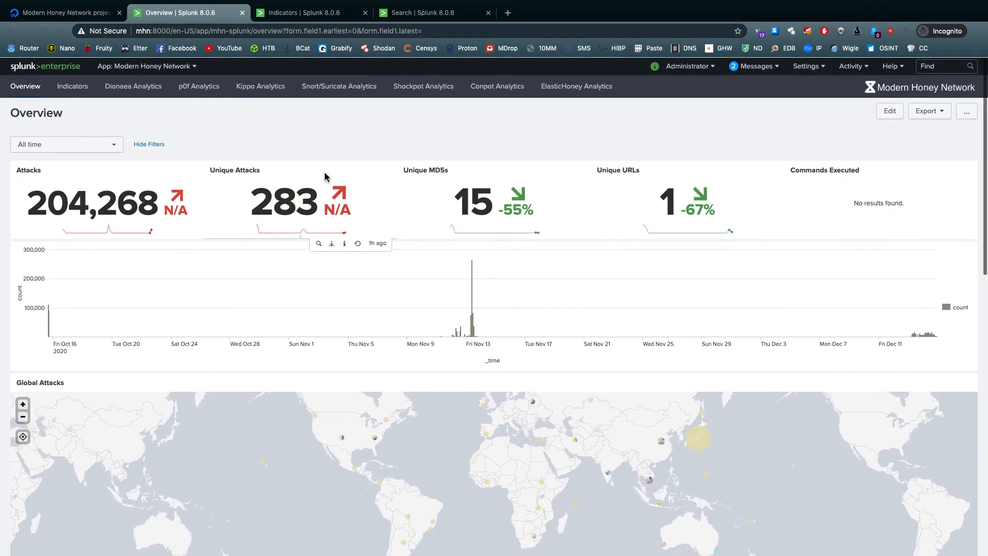
scroll(245, 196, "down", 15)
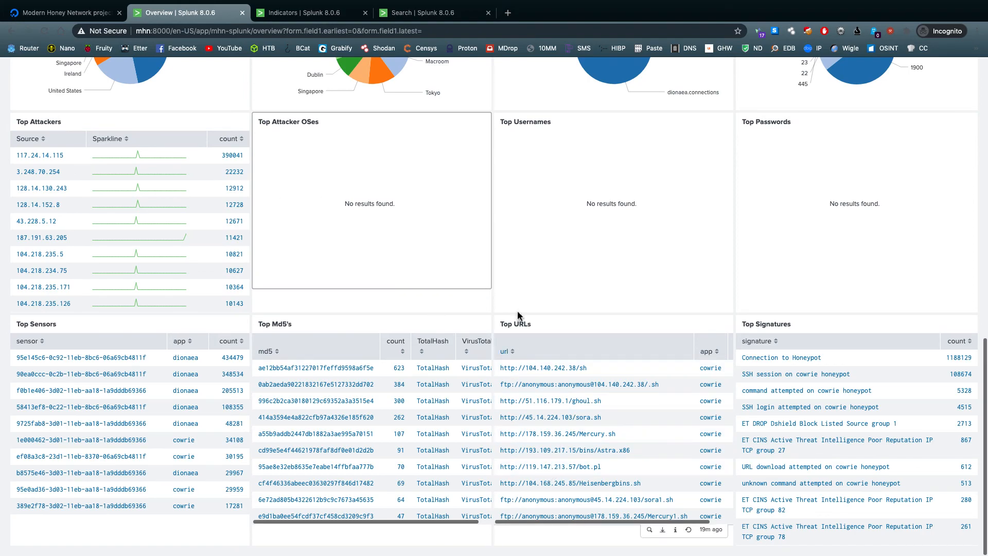
left_click_drag(501, 325, 673, 500)
left_click(581, 326)
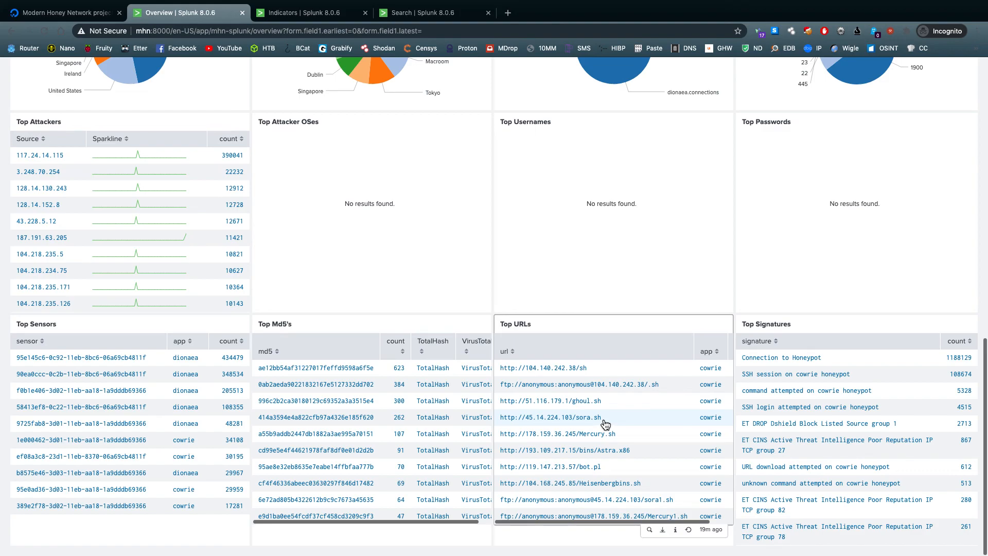
Examine the Overview's attacker countries, cities, honeypot types and ports charts, the Top Md5's table and the Global Attacks map
scroll(605, 423, "up", 15)
scroll(545, 419, "down", 15)
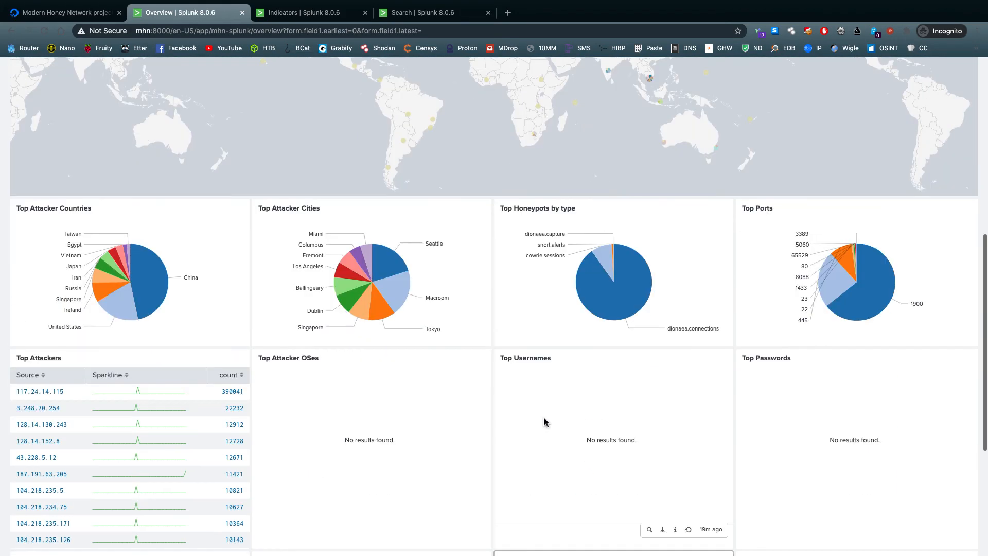
scroll(337, 430, "up", 1)
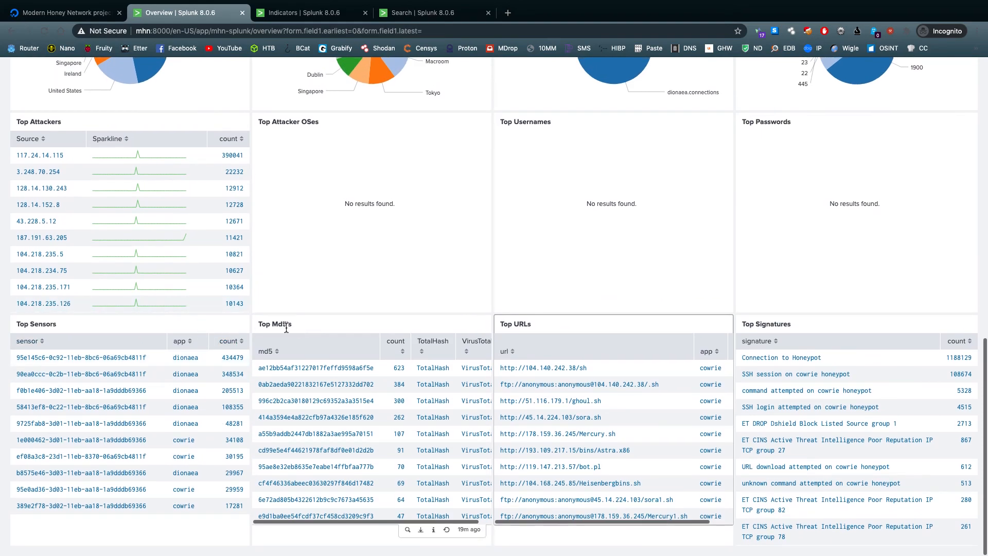
scroll(291, 329, "up", 5)
scroll(297, 330, "up", 3)
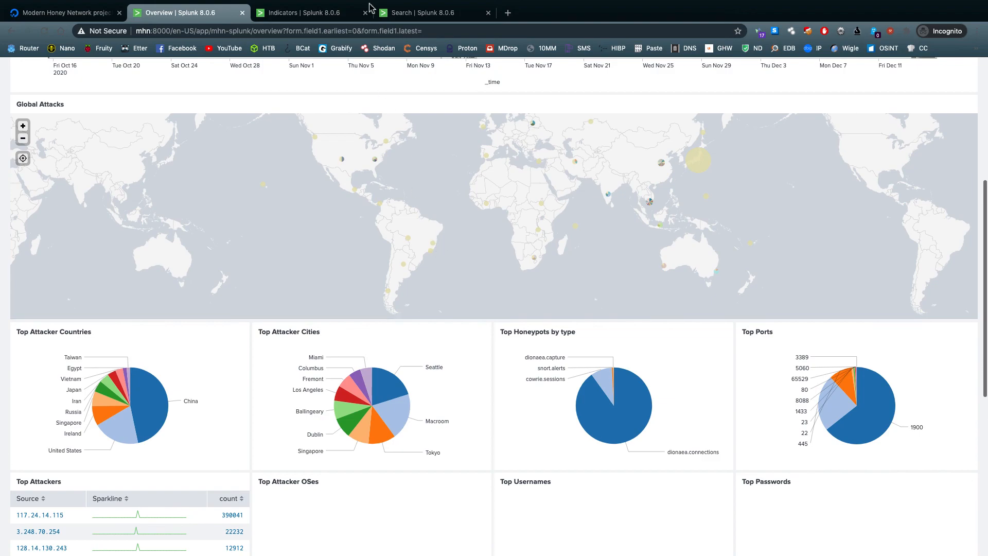
Compare the Indicators dashboard with the Overview and the top URL search results, and return to Indicators
left_click(339, 12)
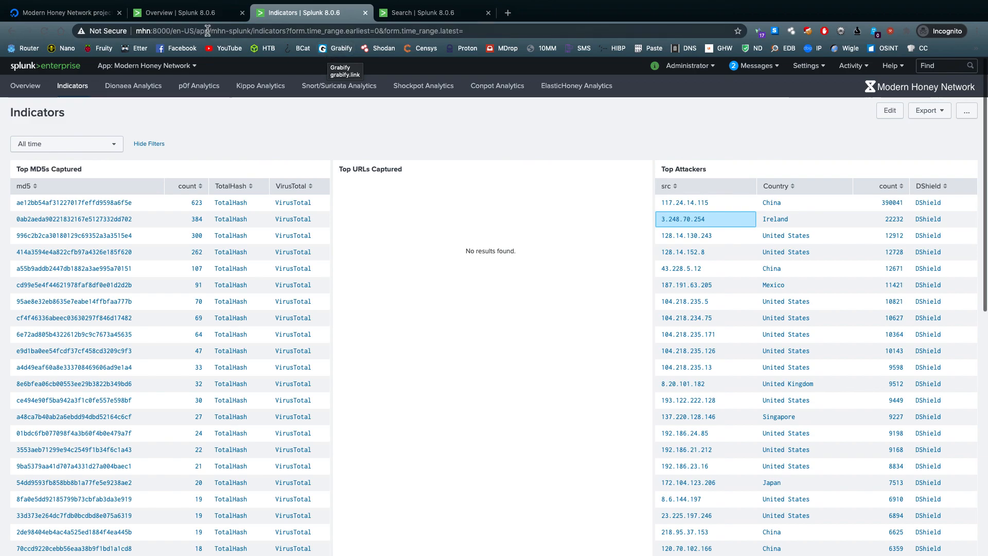
key("ctrl+shift+Tab")
scroll(451, 317, "down", 6)
key("ctrl+Tab")
key("ctrl+Tab")
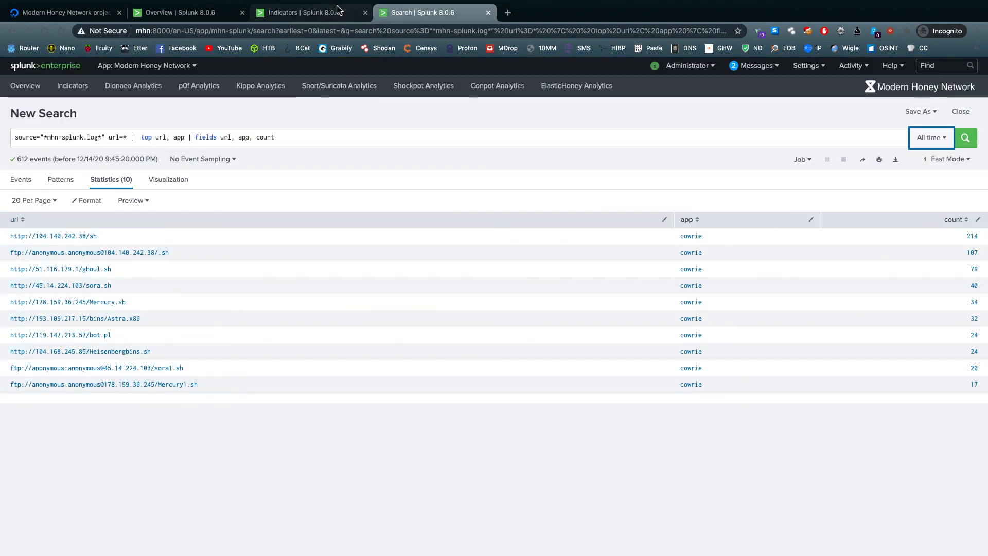
left_click(309, 12)
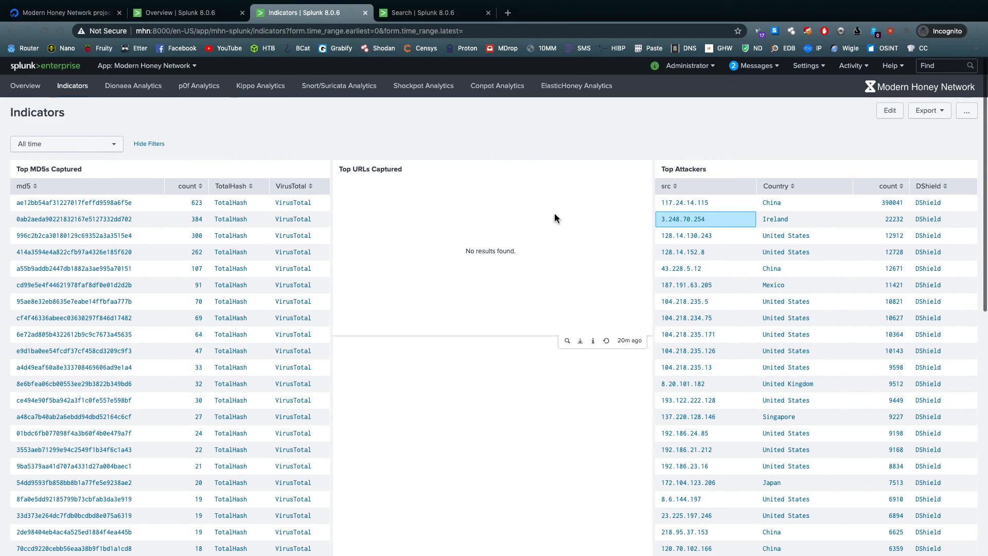